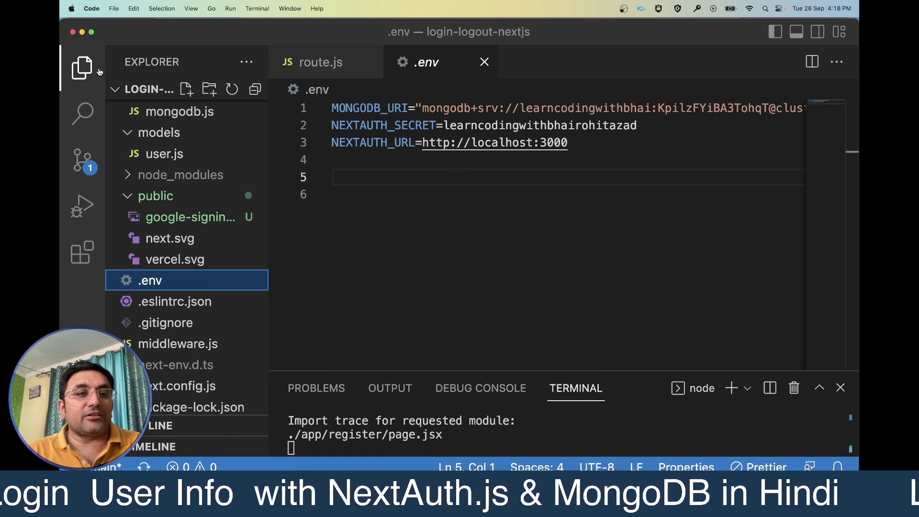
Hide the file explorer and add a "clientId=" entry below the NEXTAUTH_URL line in .env
key(super+b)
click(187, 9)
click(212, 178)
key(Return)
text(clientId)
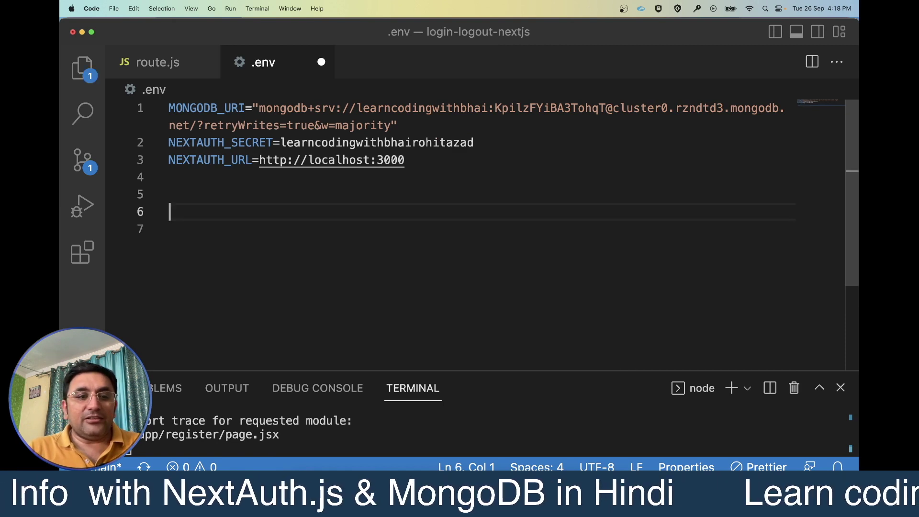
text(=)
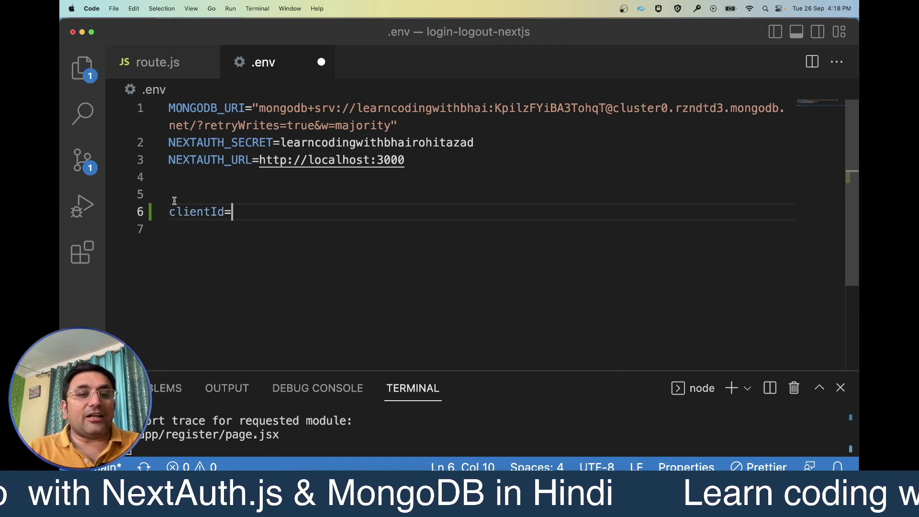
Replace the clientId key in .env with the variable name Goole_Client_ID copied from the GoogleProvider block in route.js
click(174, 76)
scroll(290, 303, down, 3)
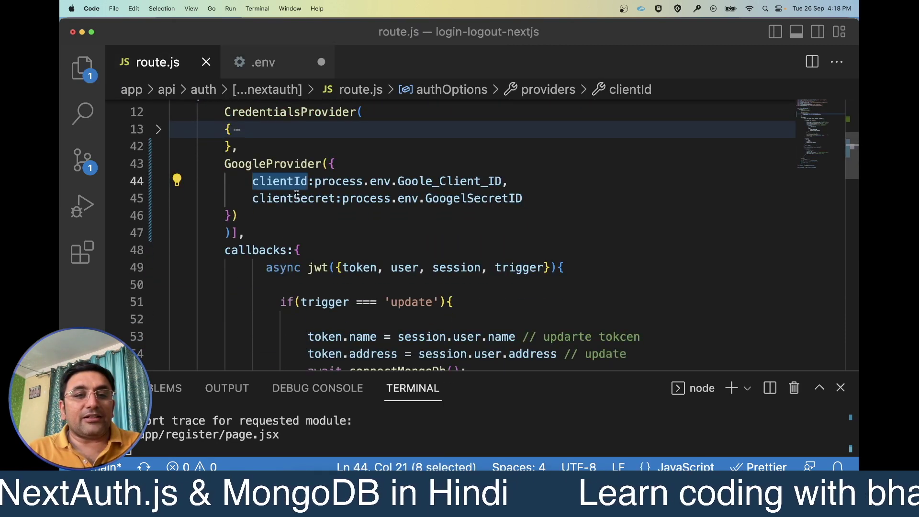
scroll(297, 194, down, 2)
double_click(450, 121)
key(super+c)
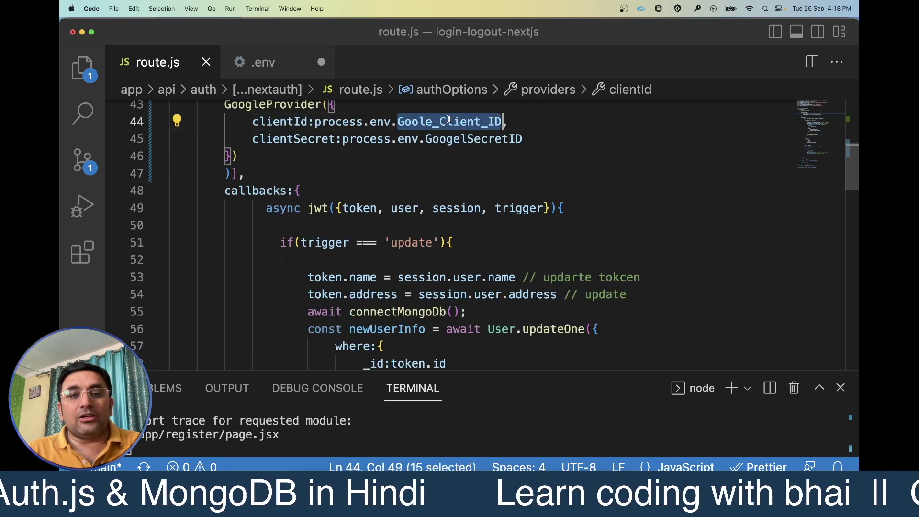
click(293, 73)
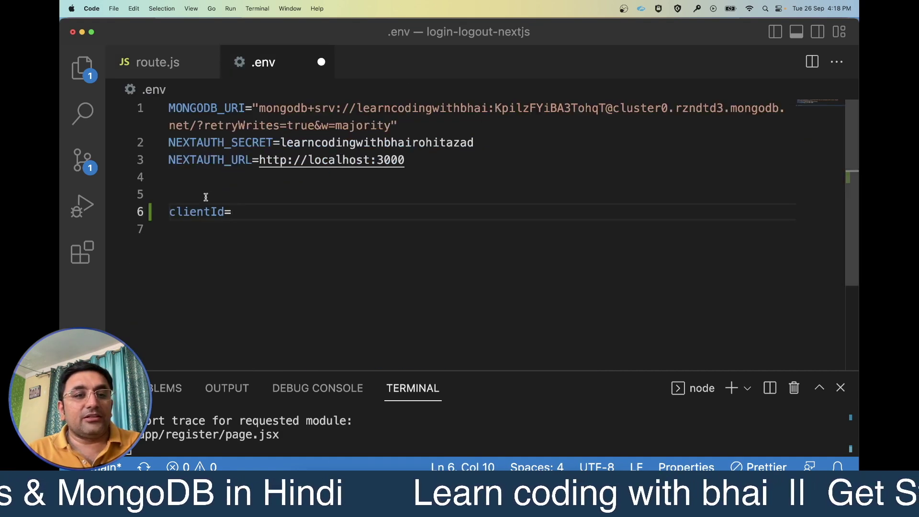
double_click(201, 212)
key(super+v)
Add an empty "GoogelSecretID=" entry to .env, using the clientSecret variable name from route.js, and save the file
key(ctrl+Tab)
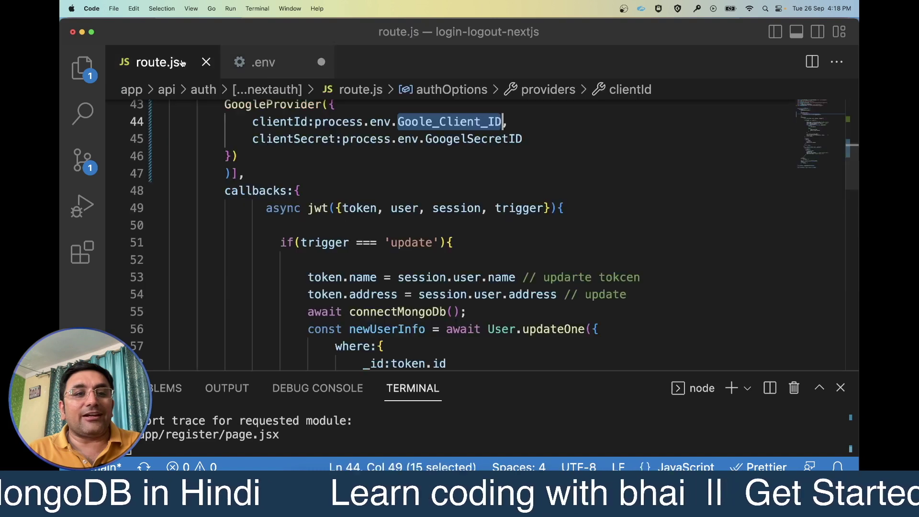
double_click(496, 140)
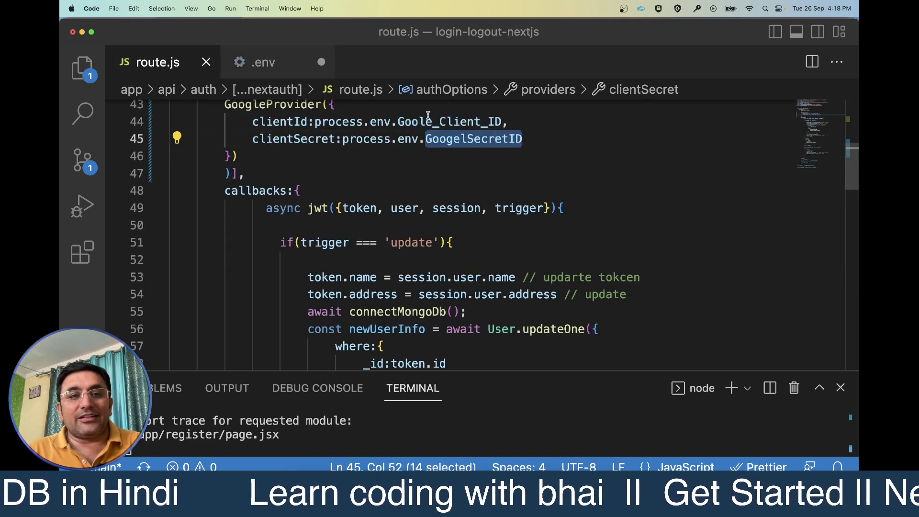
key(ctrl+Tab)
key(Return)
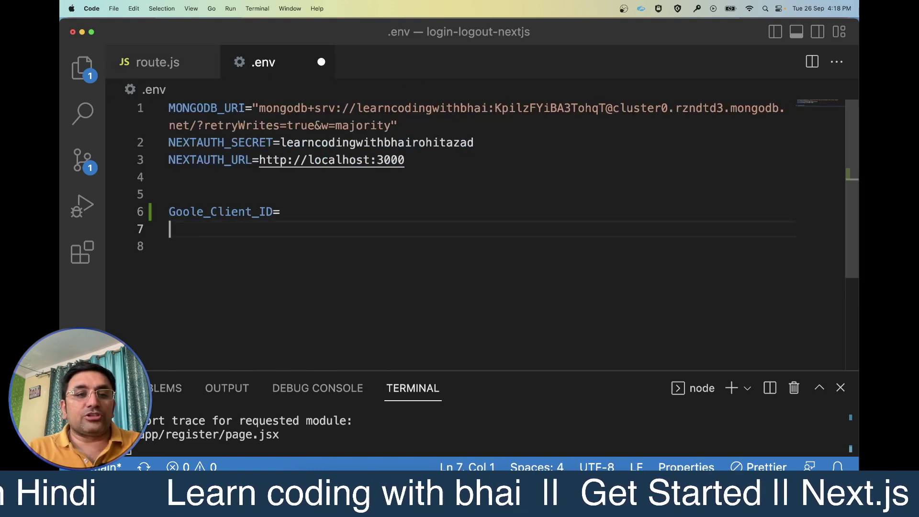
text(GoogelSecretID)
text(=)
key(super+s)
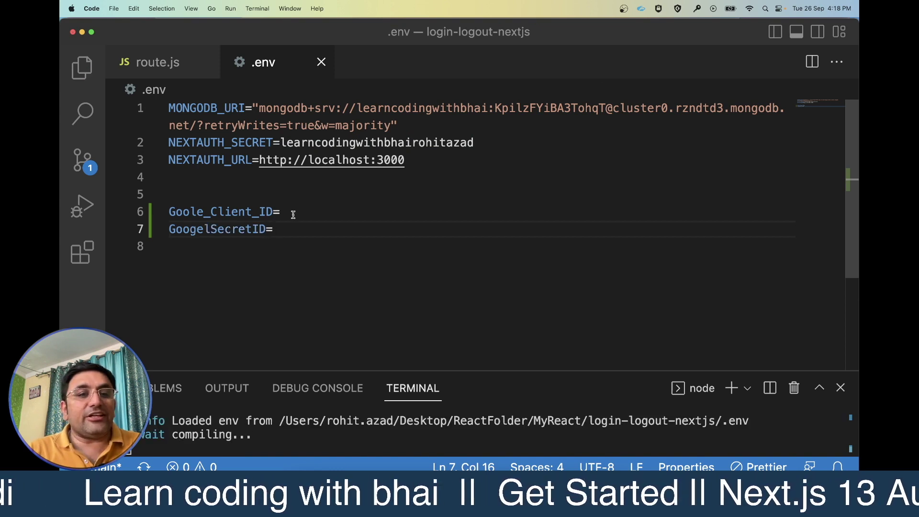
click(173, 67)
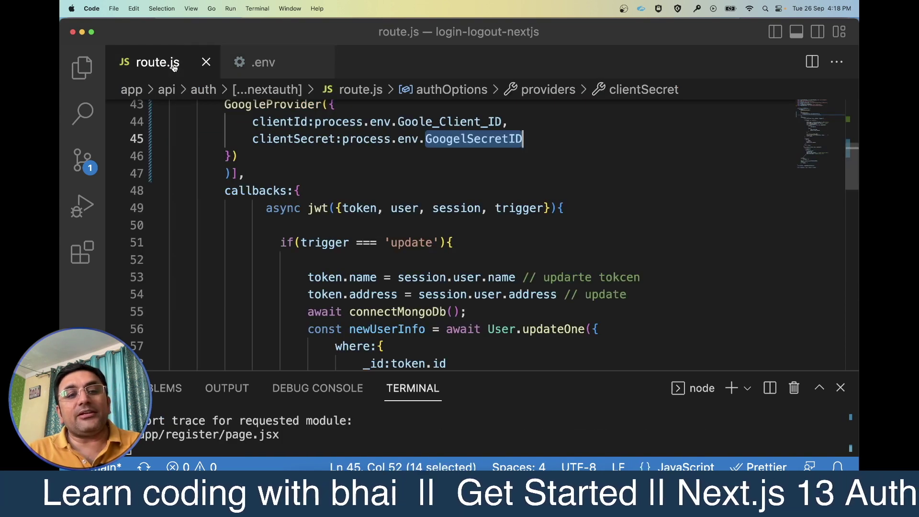
click(261, 163)
scroll(261, 162, up, 2)
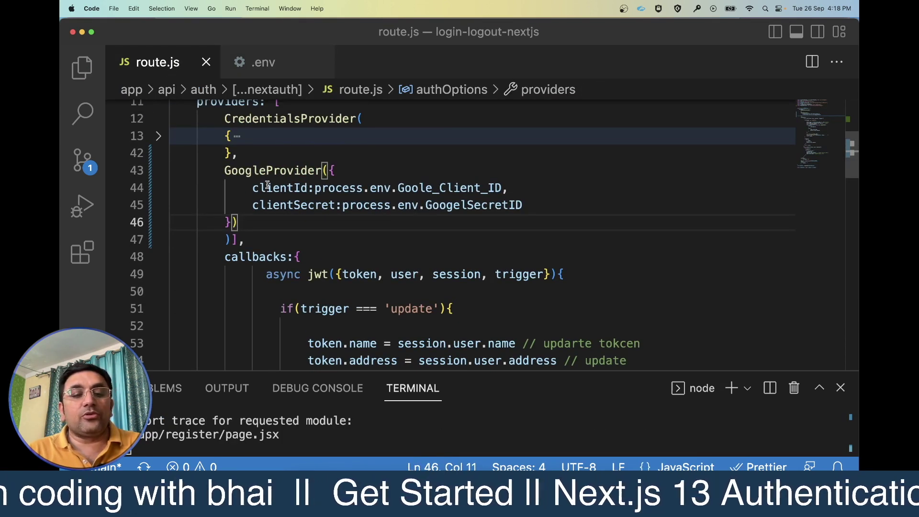
Switch to Chrome and search for "google console developer" in a new tab
key(super+Tab)
key(super+Tab)
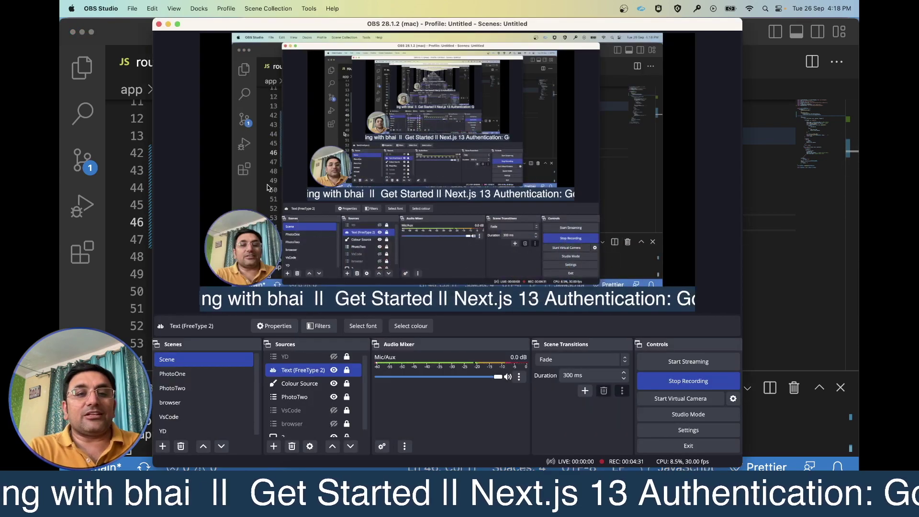
key(super+Tab)
key(super+Tab)
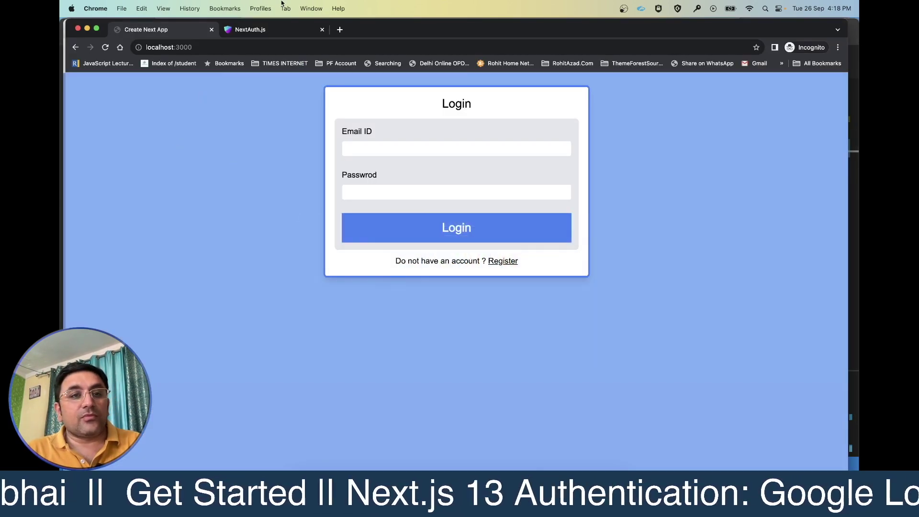
key(super+t)
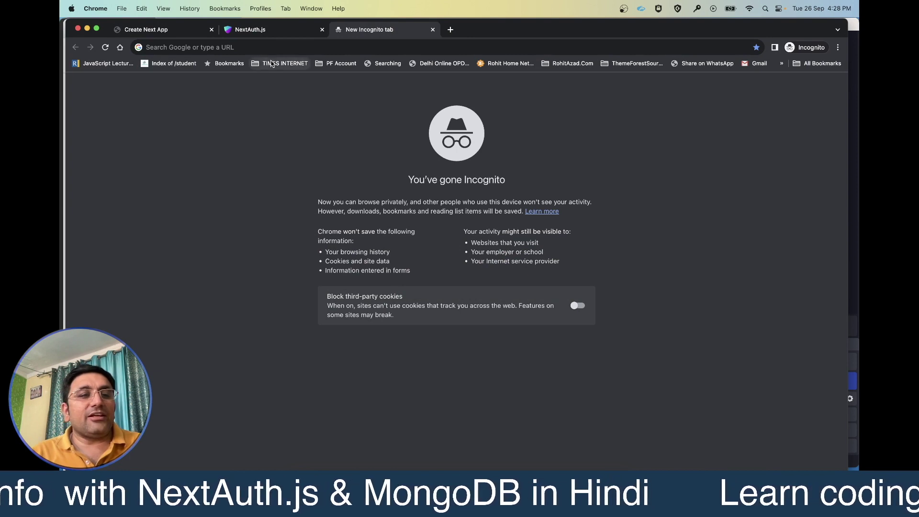
click(239, 49)
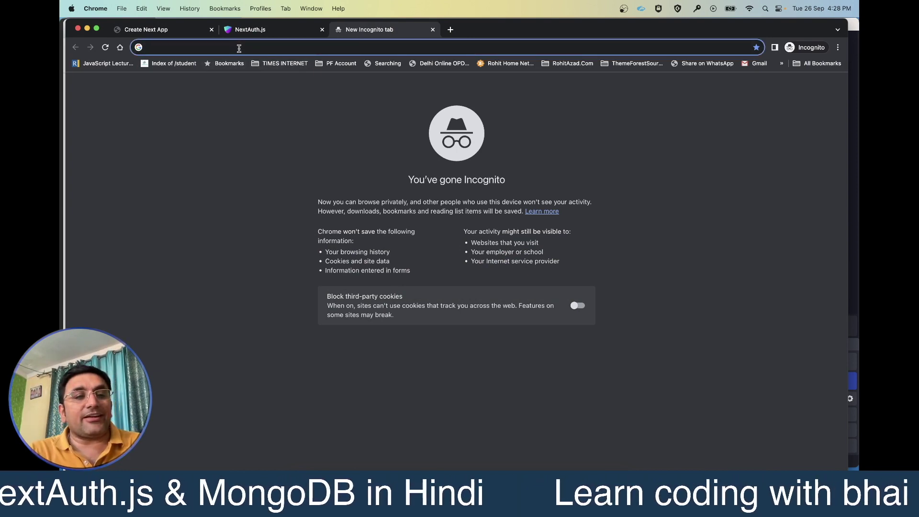
text(google )
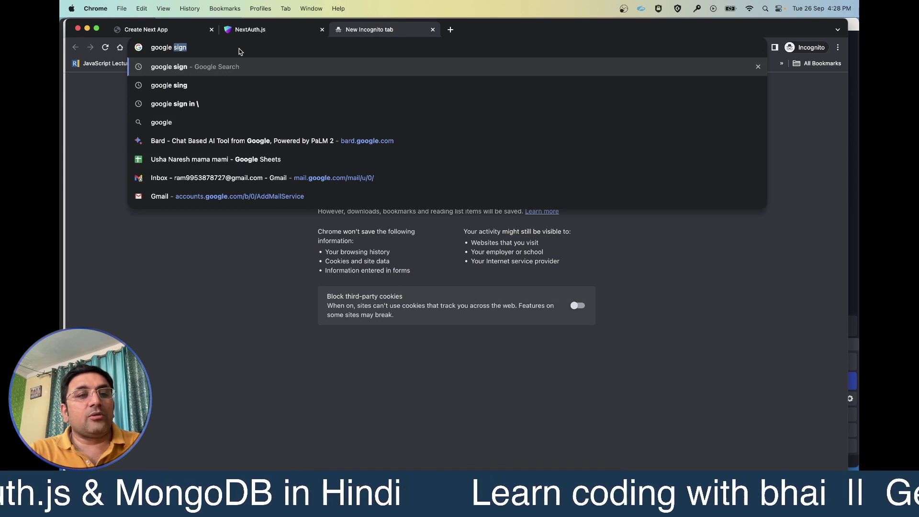
text(conso)
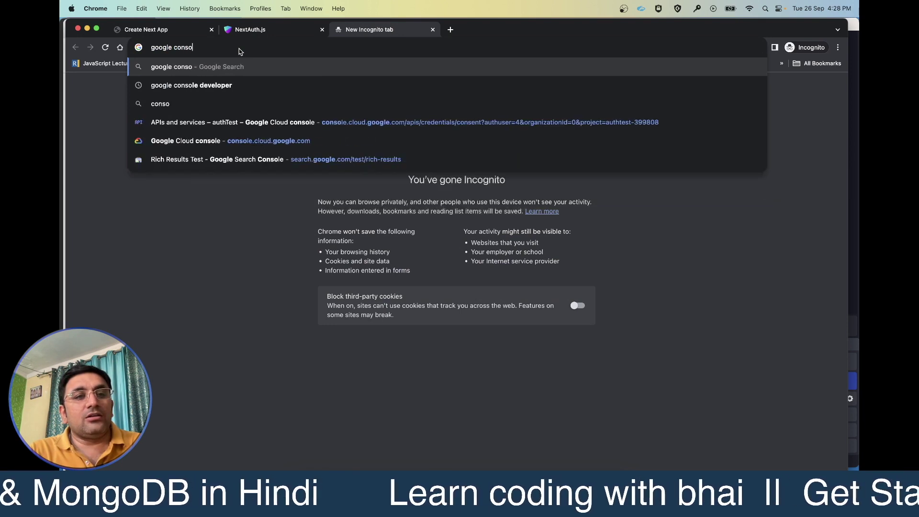
text(le developer)
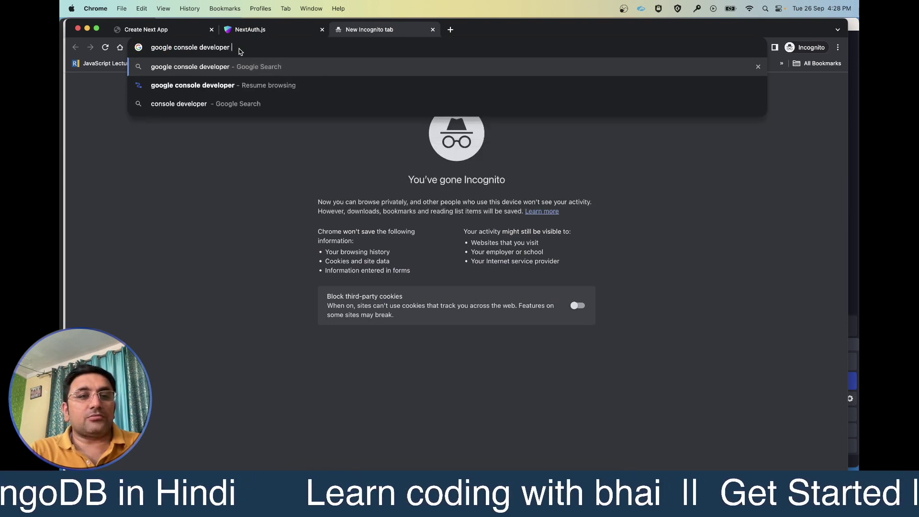
key(Return)
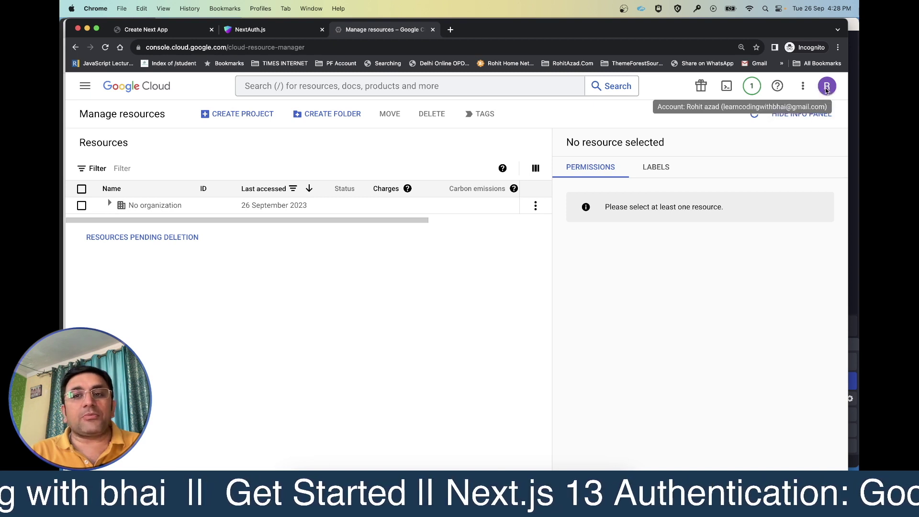
Create a Google Cloud project named nextJsAuthwithGoogle and select it as the current project
click(240, 118)
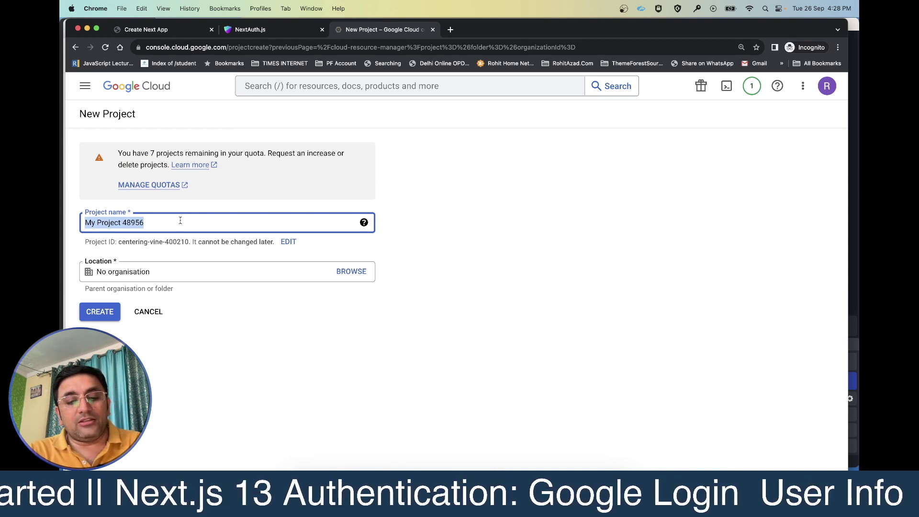
text(nextJsAuthwithGoogle)
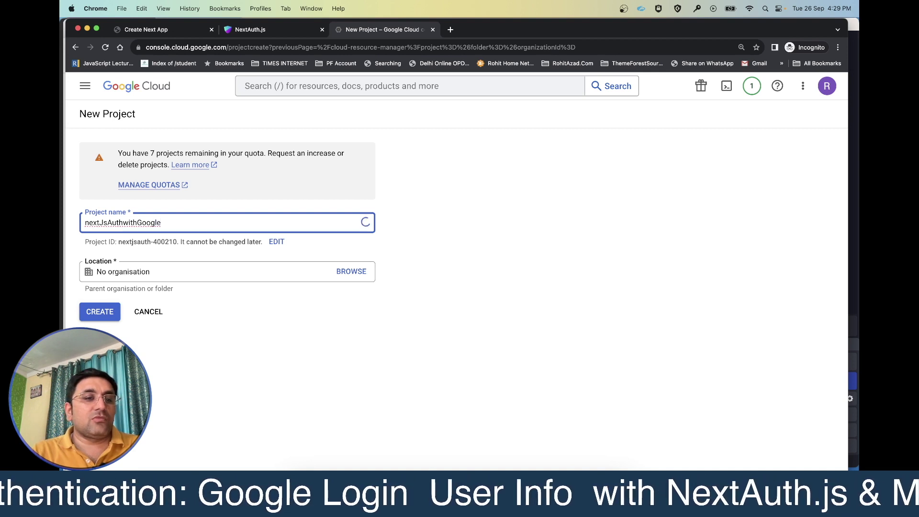
click(99, 311)
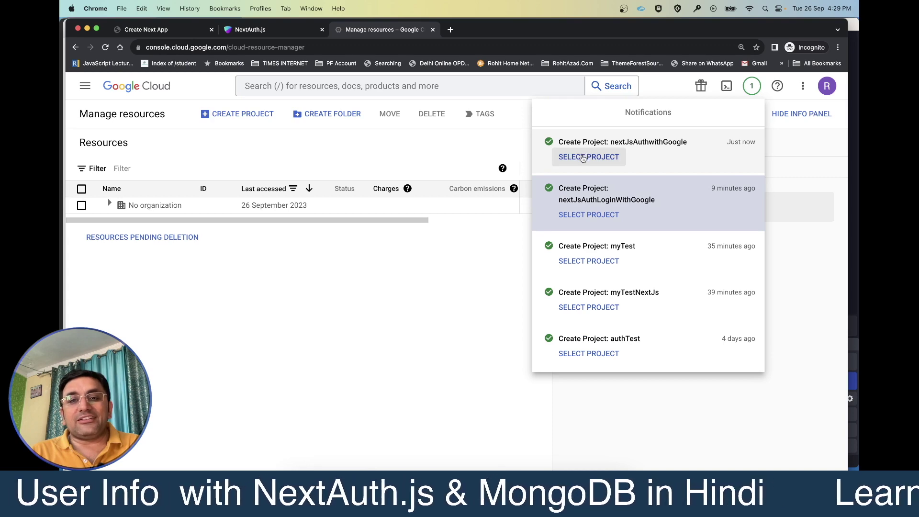
click(589, 157)
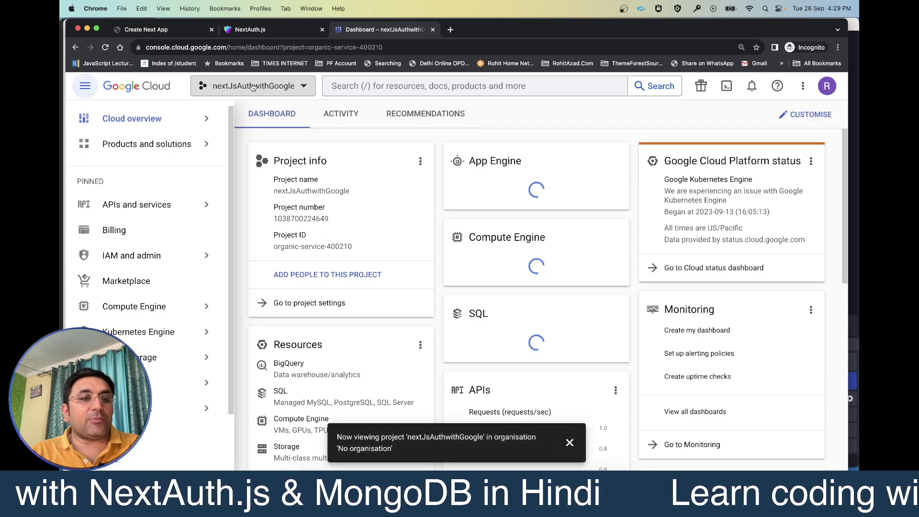
Start the project's OAuth consent screen registration with the External user type
mouse_move(185, 204)
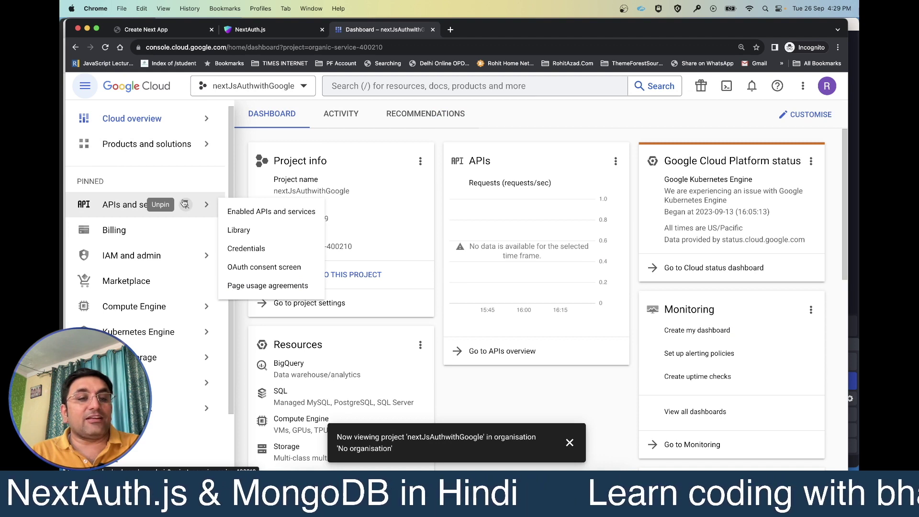
click(266, 269)
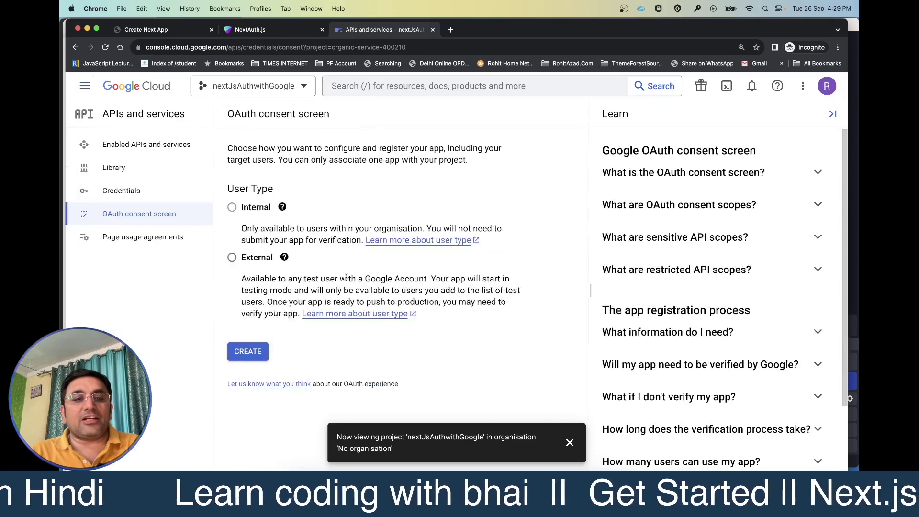
click(232, 258)
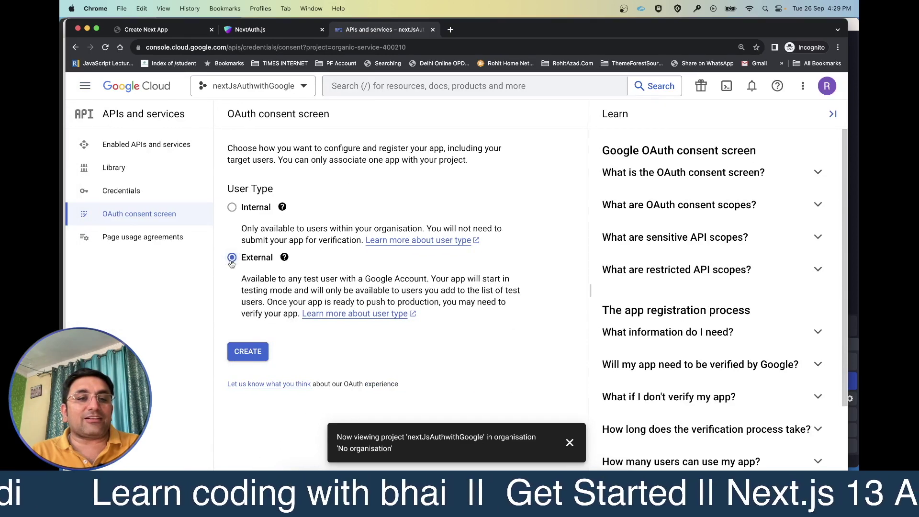
click(248, 352)
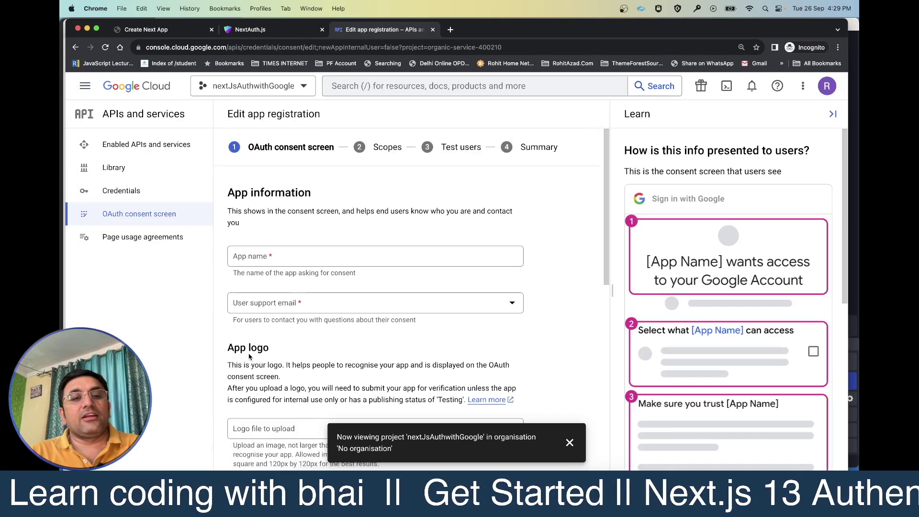
Set the app name to nextJsAuthLogin and choose the account's e-mail as the user support email
click(273, 257)
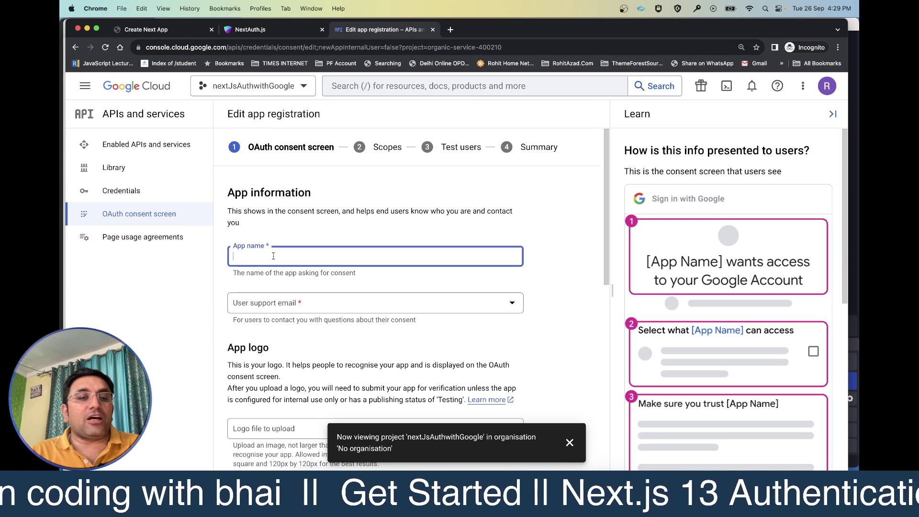
text(nextJsAuthLogin)
click(294, 310)
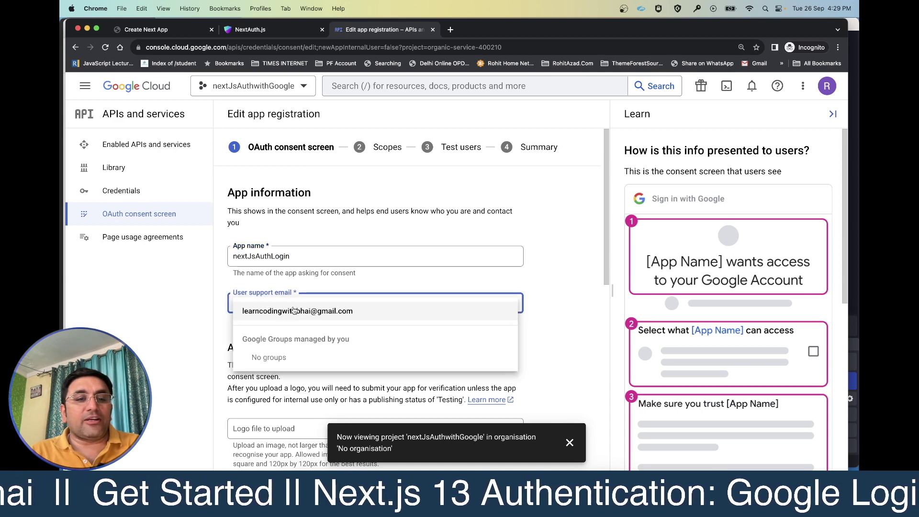
click(291, 312)
Enter the developer contact e-mail address and save the app information to continue to Scopes
scroll(294, 316, down, 10)
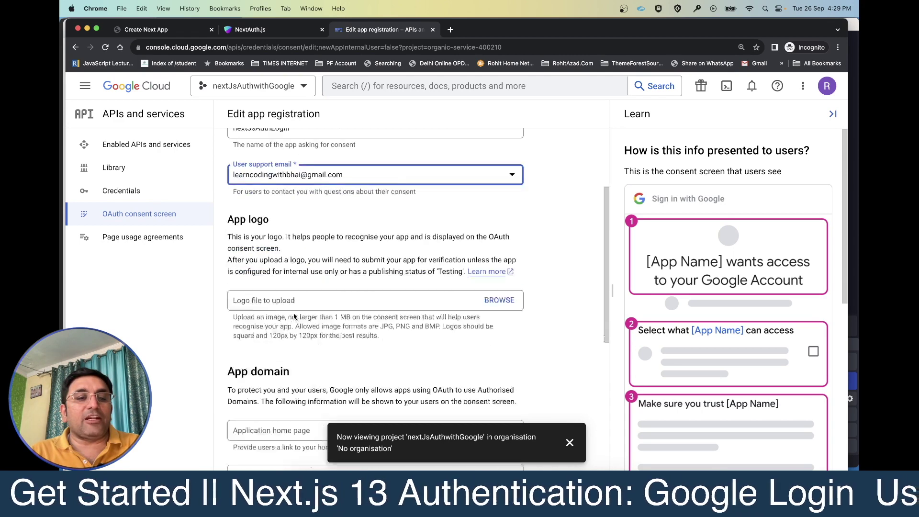
scroll(294, 316, down, 3)
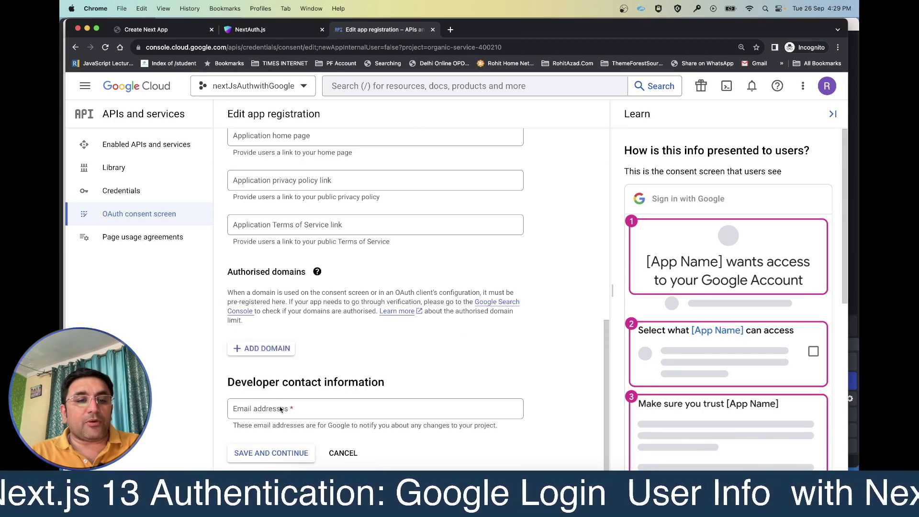
click(278, 411)
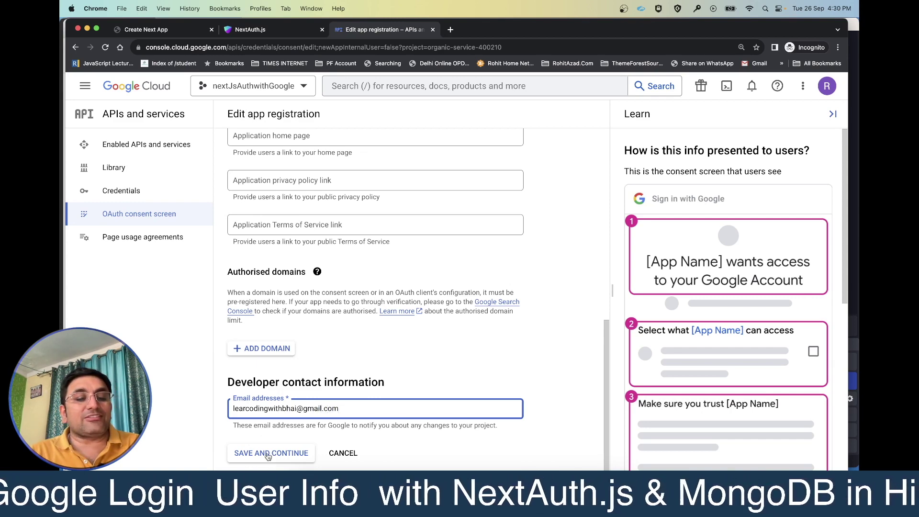
click(270, 454)
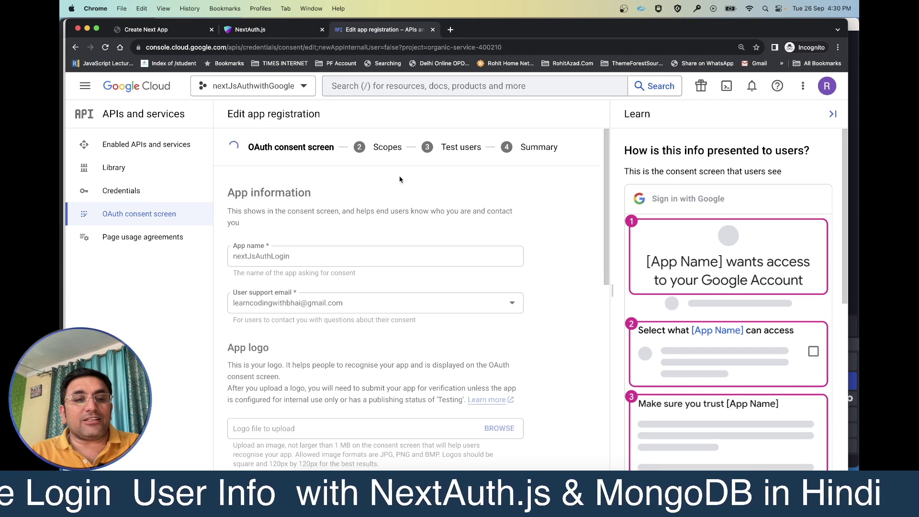
scroll(341, 266, down, 1)
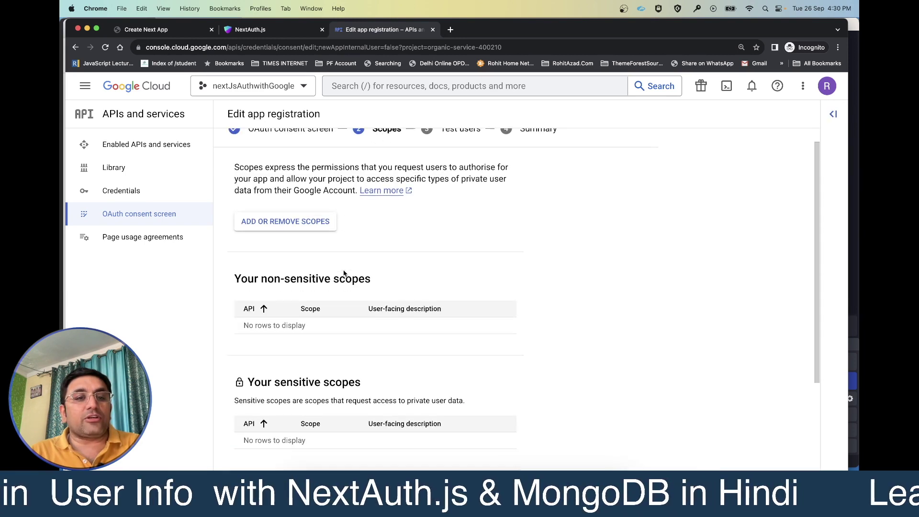
scroll(305, 241, up, 1)
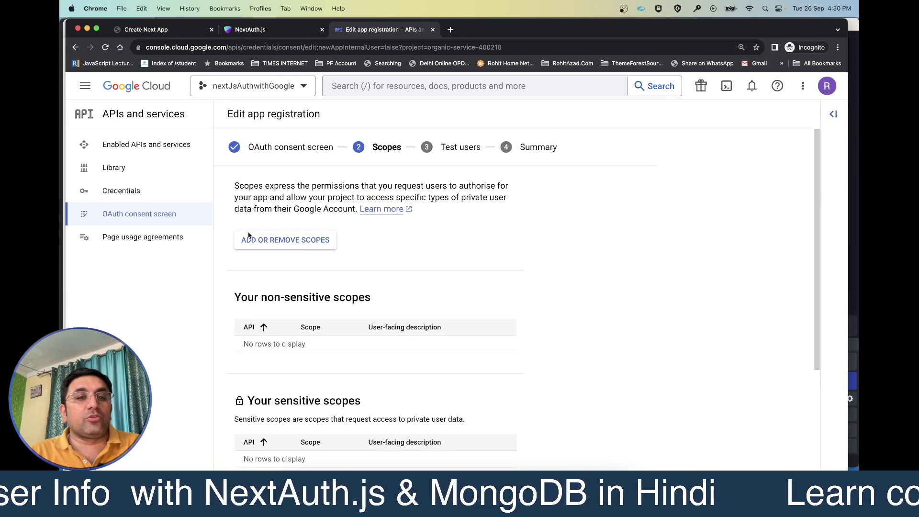
click(282, 244)
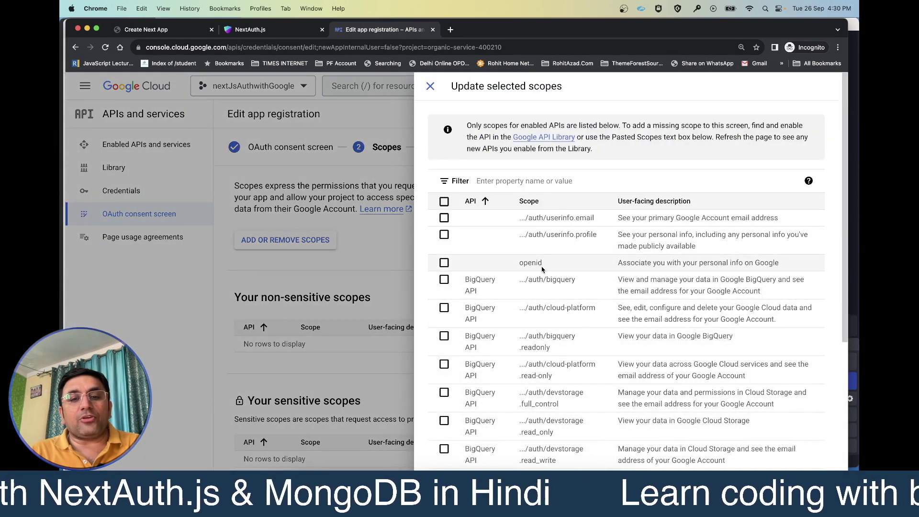
click(444, 219)
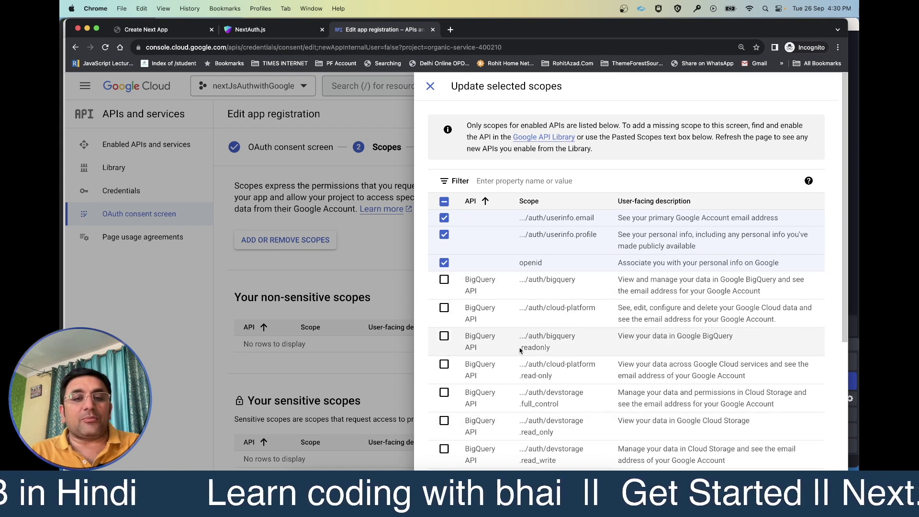
click(431, 86)
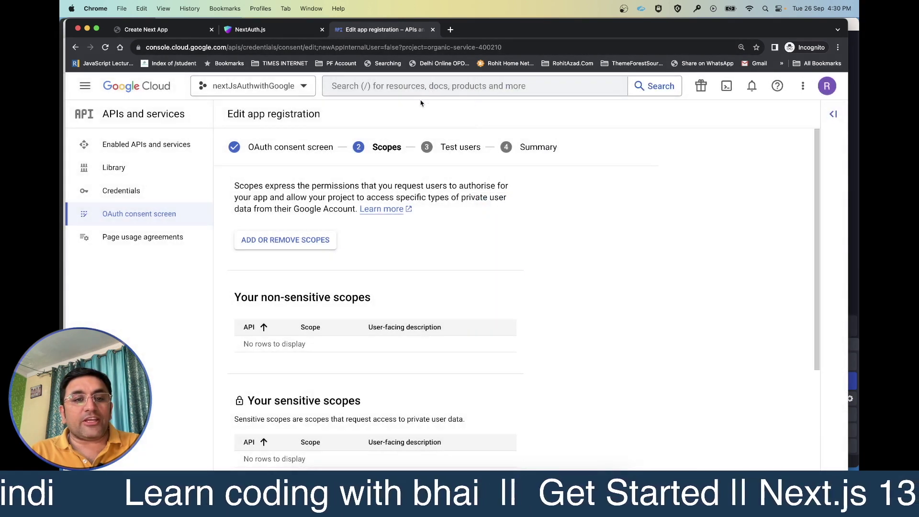
scroll(359, 249, down, 2)
scroll(359, 248, down, 2)
scroll(343, 239, up, 4)
Add the userinfo.email, userinfo.profile and openid scopes to the app registration
click(306, 241)
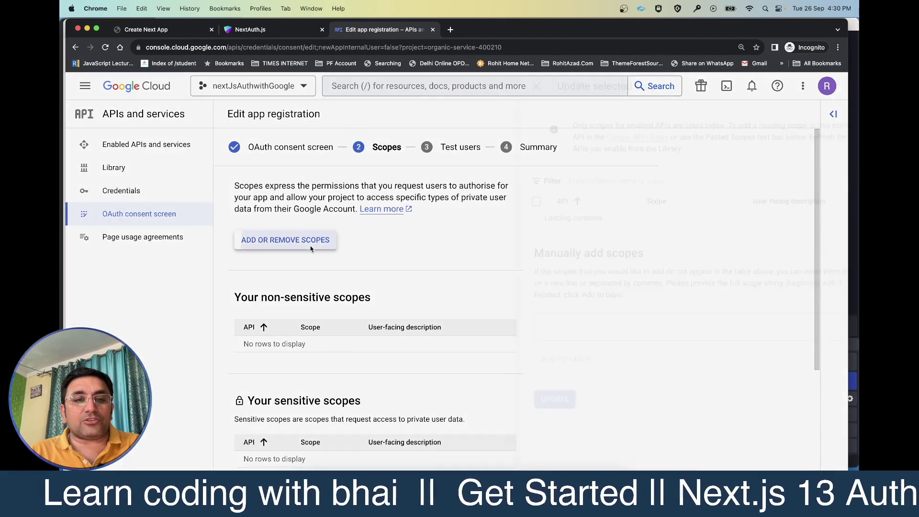
click(445, 218)
click(444, 235)
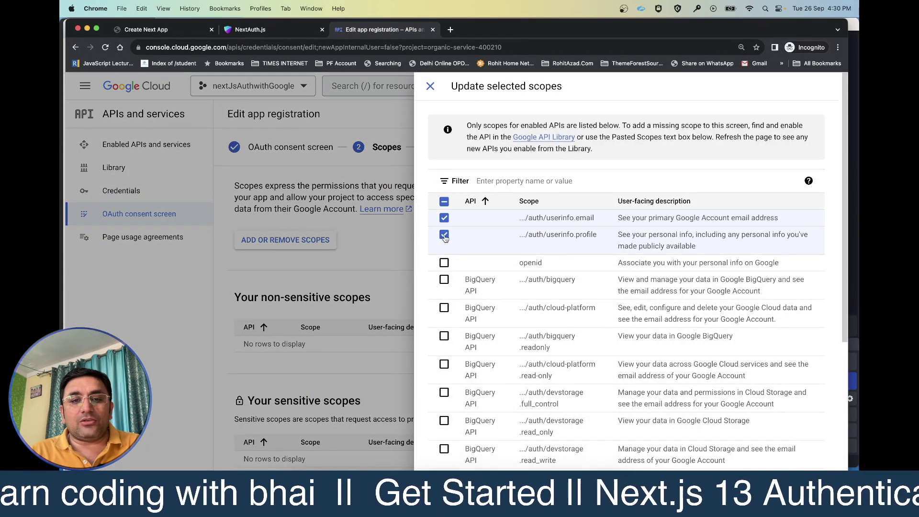
click(444, 263)
scroll(444, 335, down, 5)
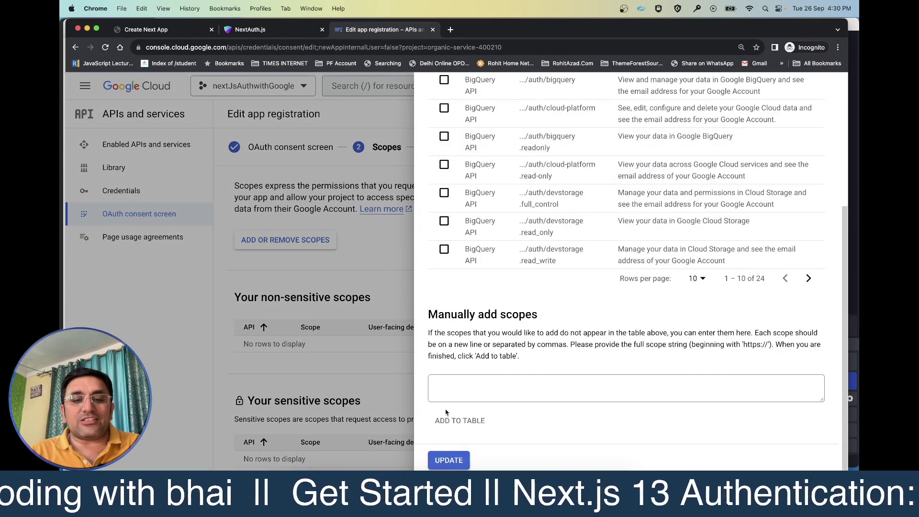
click(449, 460)
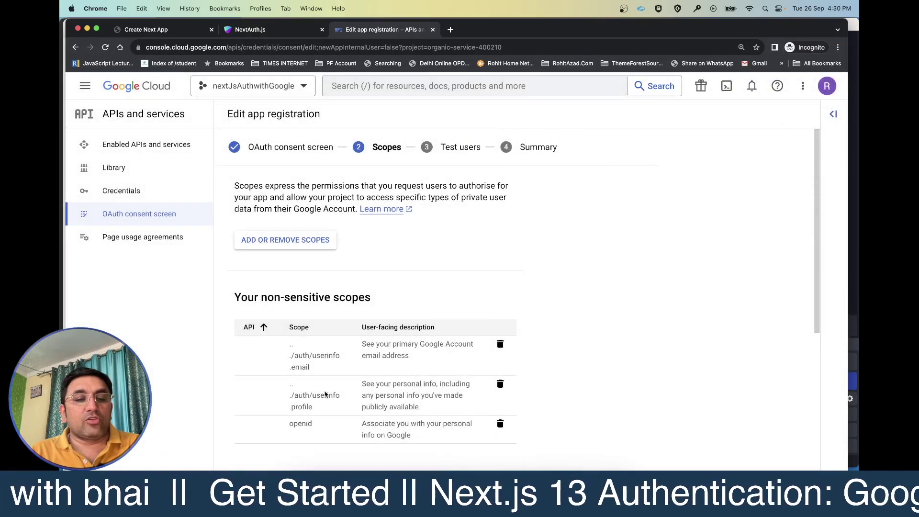
Save the scopes and finish the app registration without adding test users, returning to the consent screen dashboard
scroll(325, 394, down, 4)
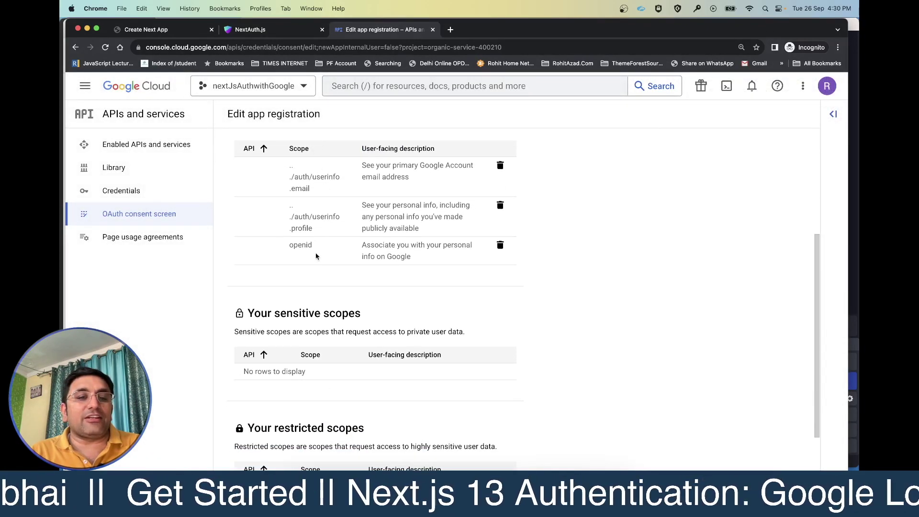
scroll(316, 256, down, 3)
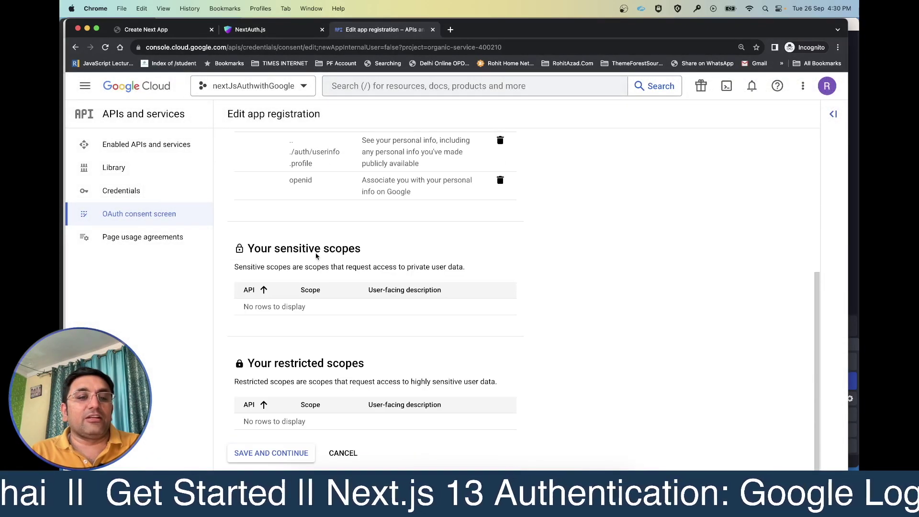
click(273, 453)
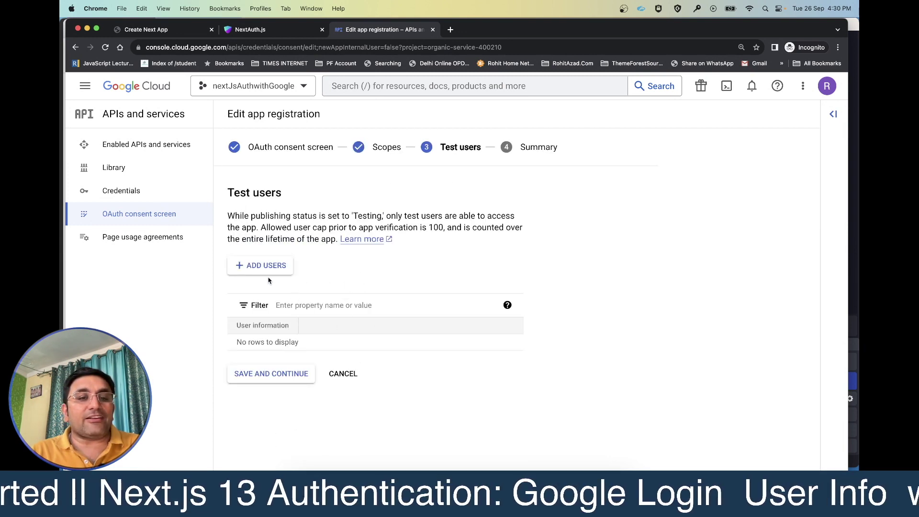
click(283, 379)
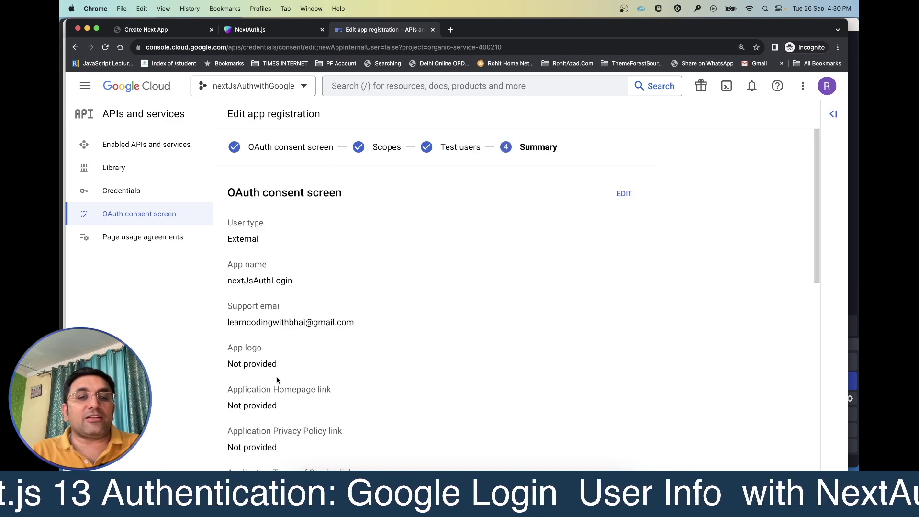
scroll(371, 338, down, 10)
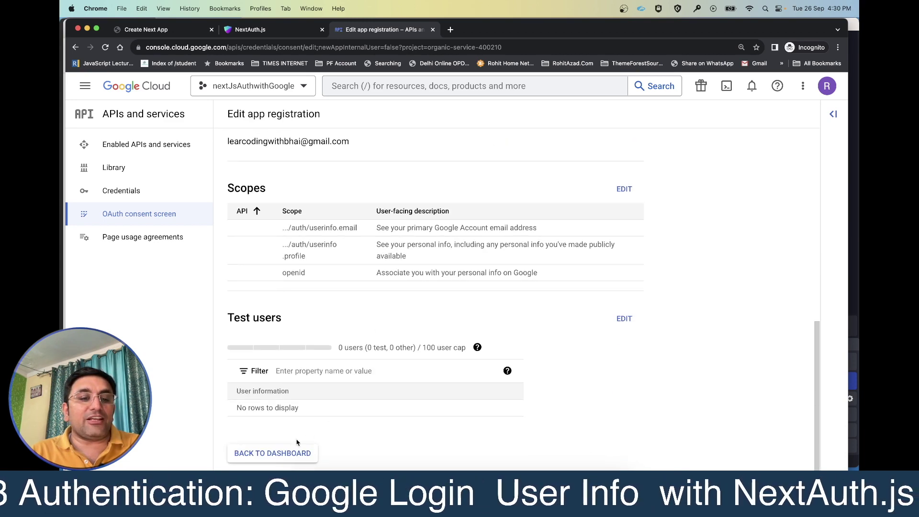
click(273, 453)
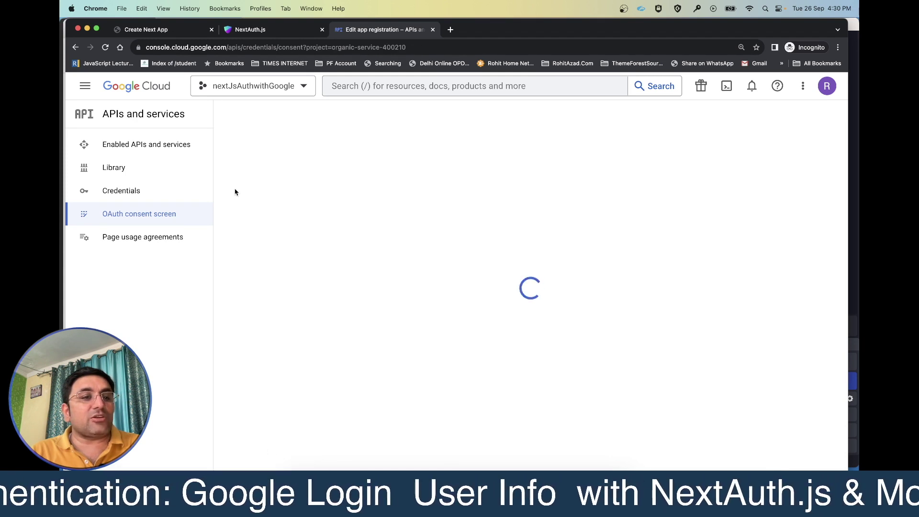
Start a new OAuth client ID credential with Web application as the application type
click(122, 194)
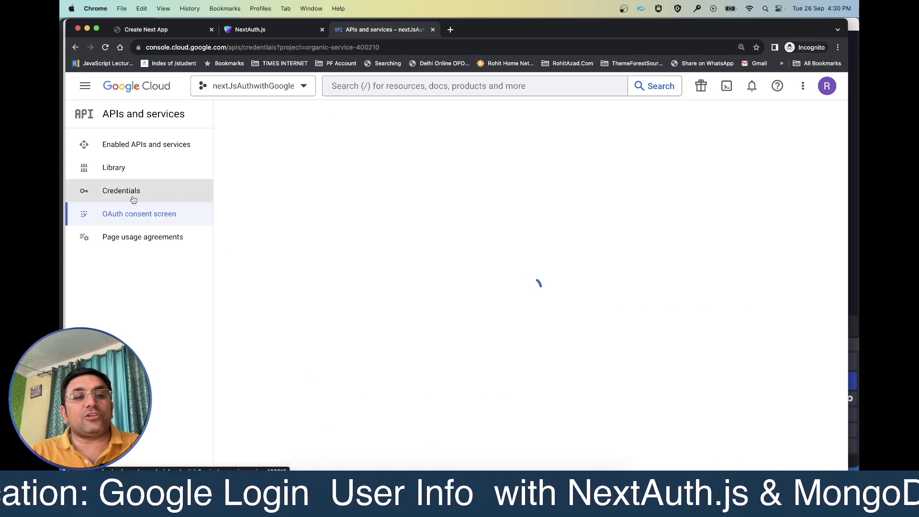
click(125, 194)
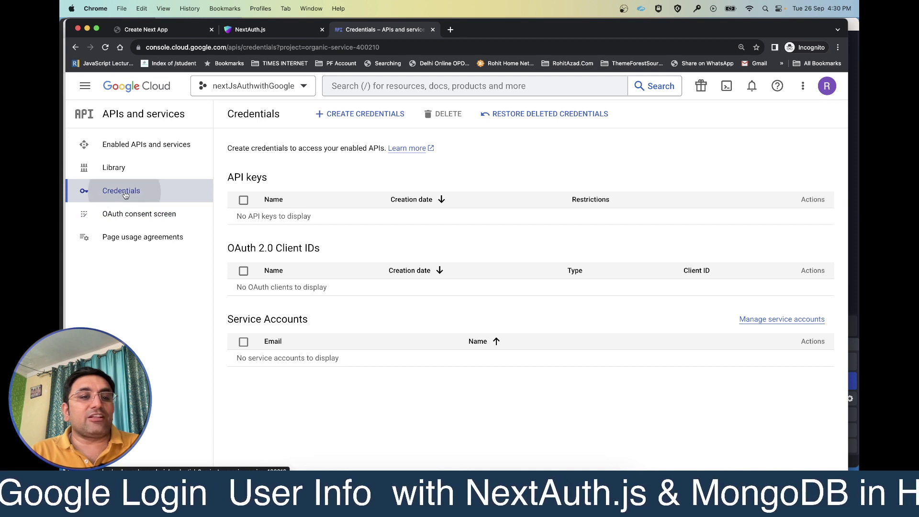
click(357, 124)
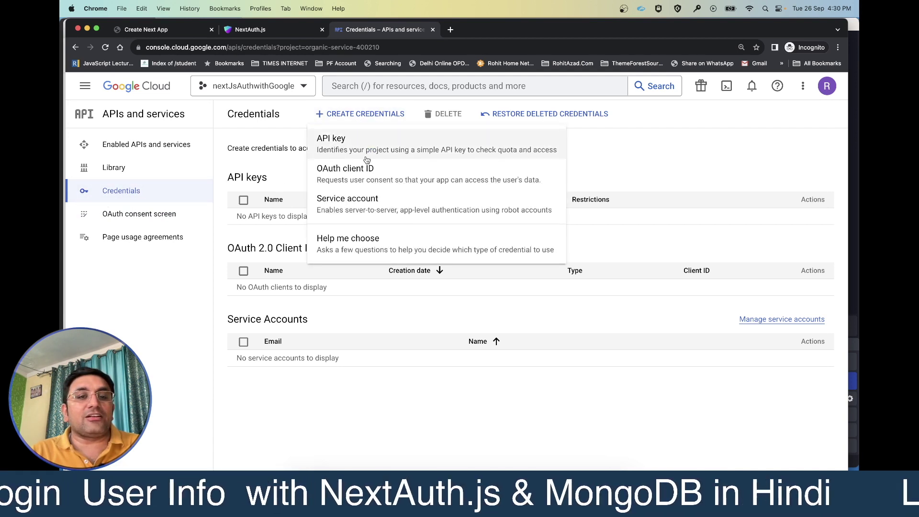
click(363, 180)
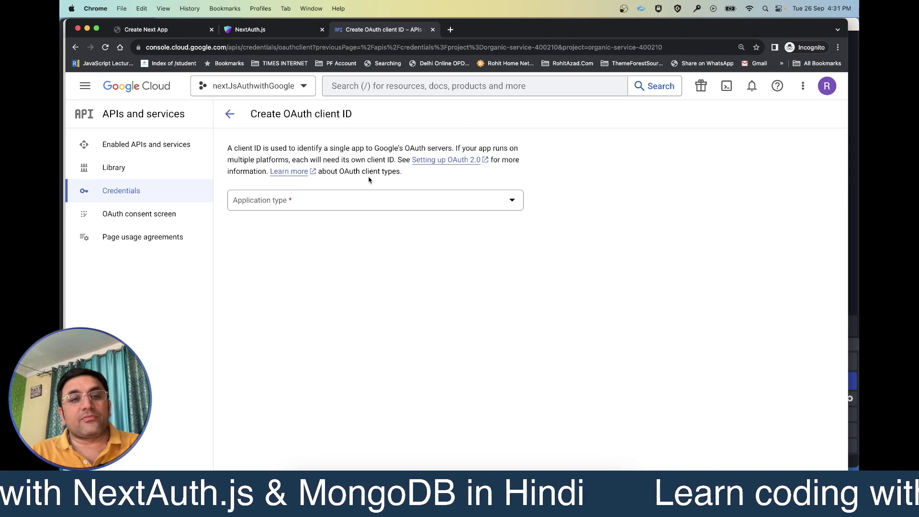
click(315, 202)
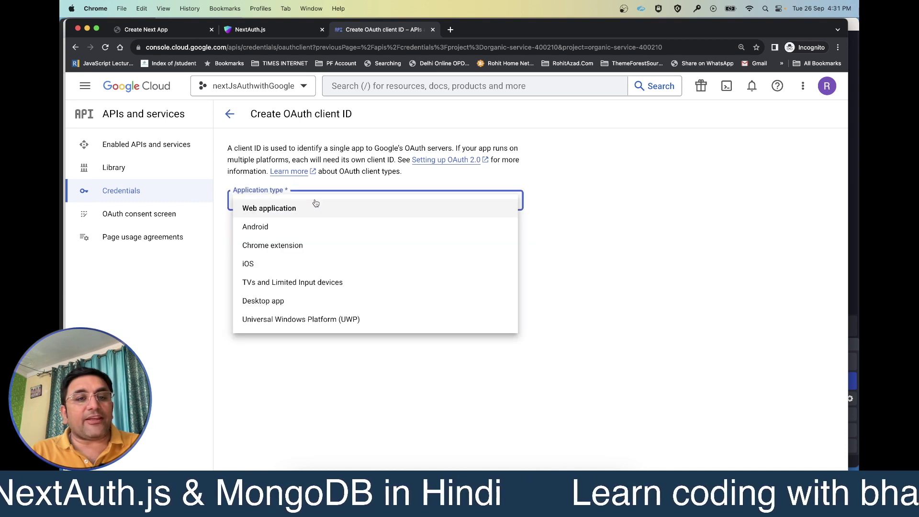
click(291, 213)
scroll(334, 243, down, 2)
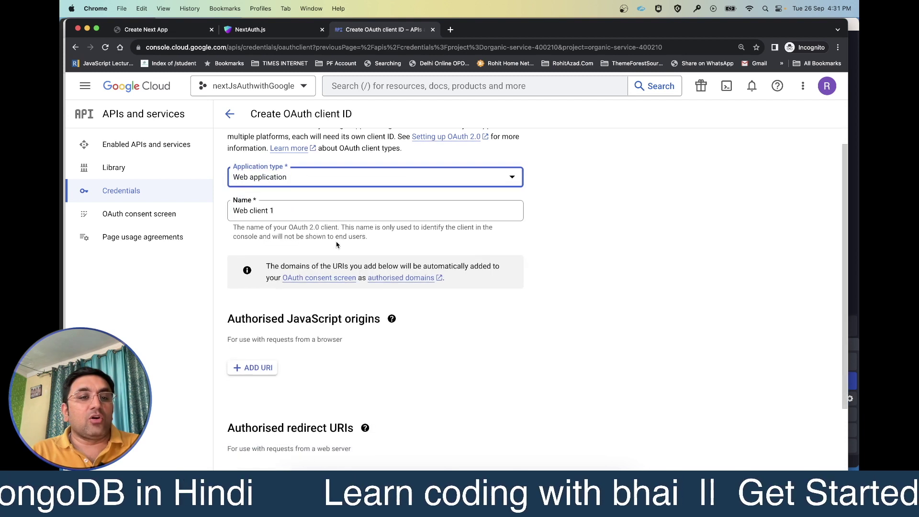
scroll(293, 195, down, 3)
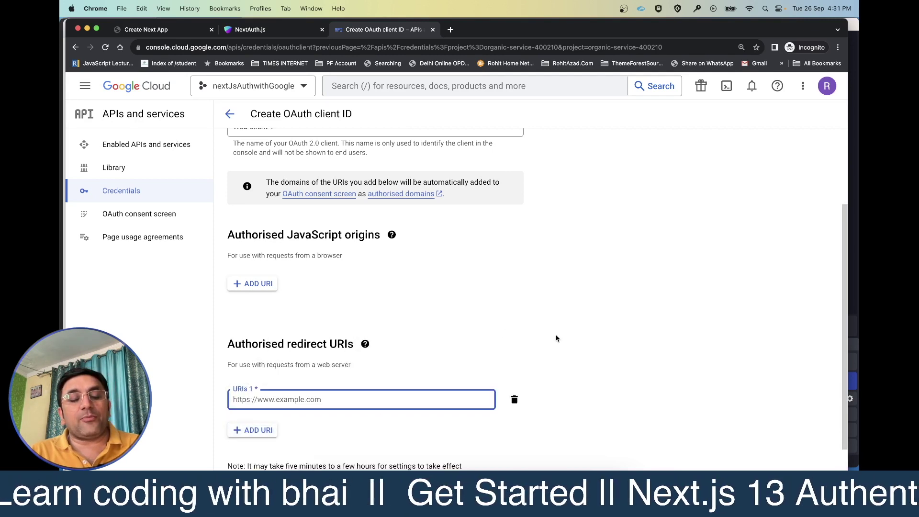
click(164, 29)
click(392, 31)
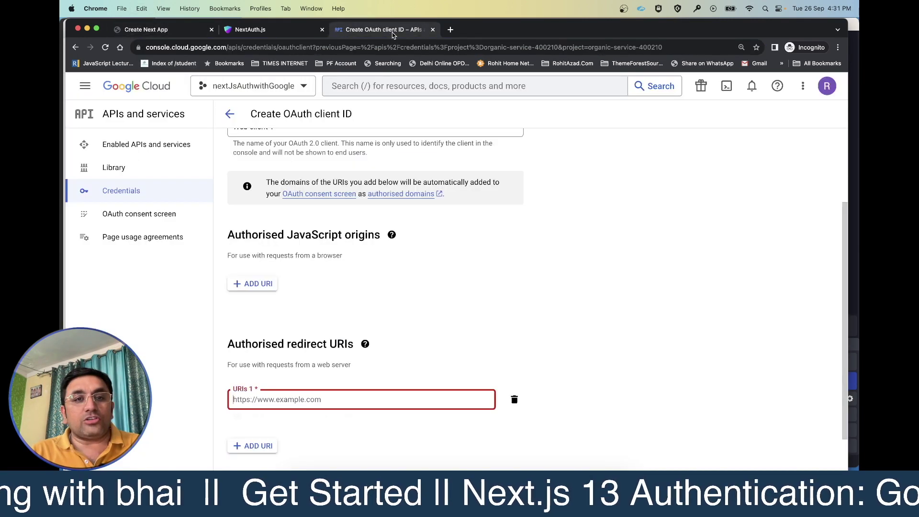
text(http://localhost:3000/)
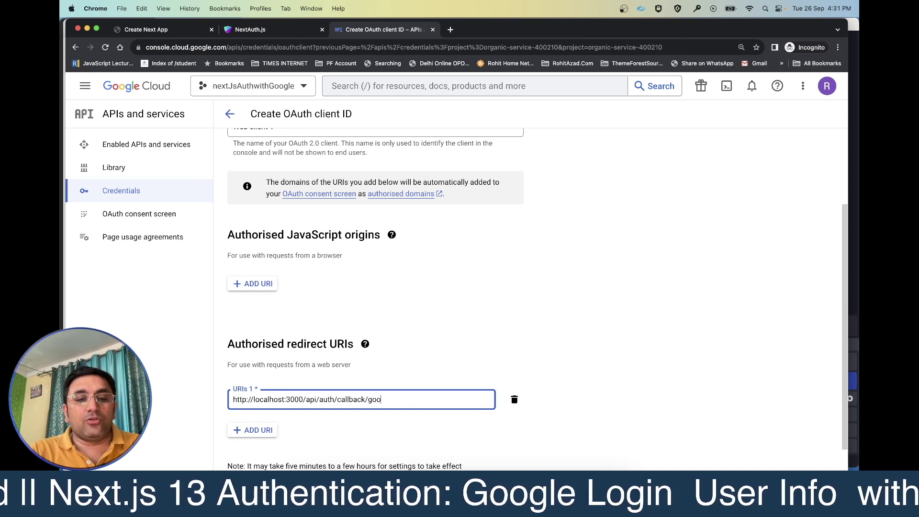
scroll(296, 434, down, 1)
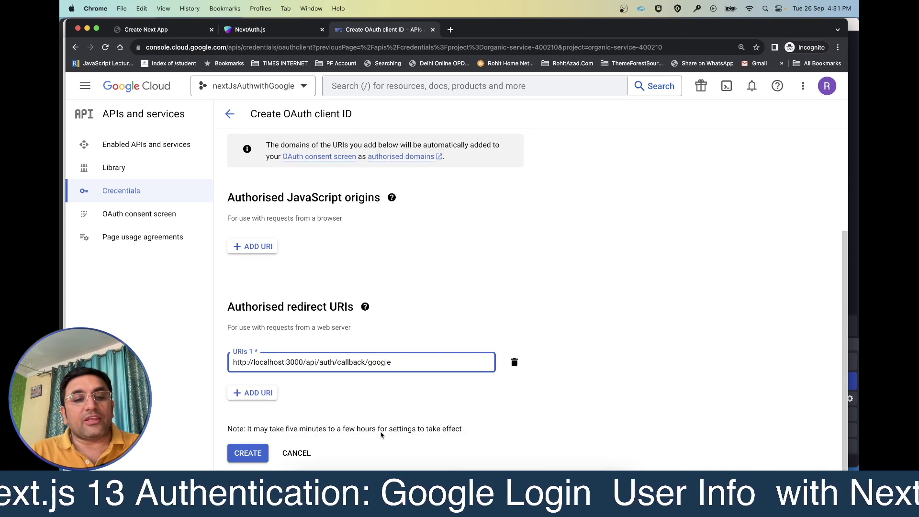
click(245, 455)
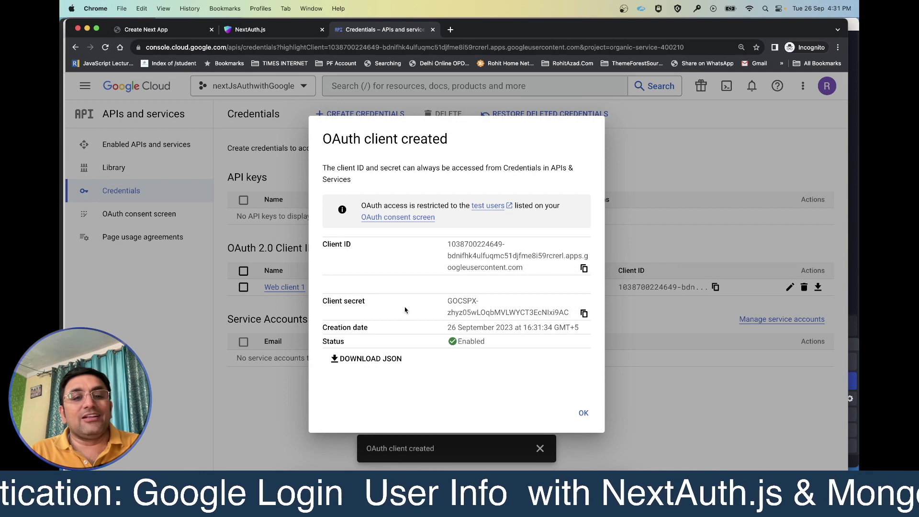
Copy the new OAuth client ID and paste it as the Goole_Client_ID value in the .env file in VS Code
click(584, 268)
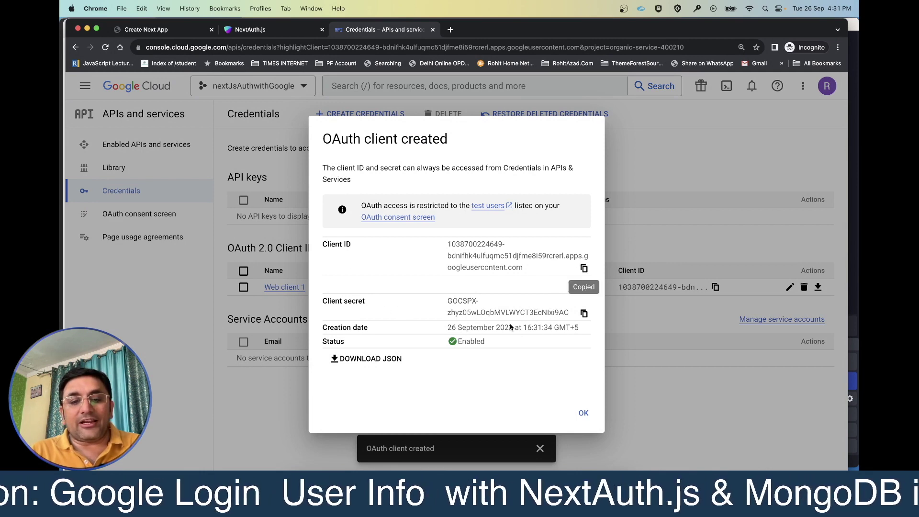
key(super+Tab)
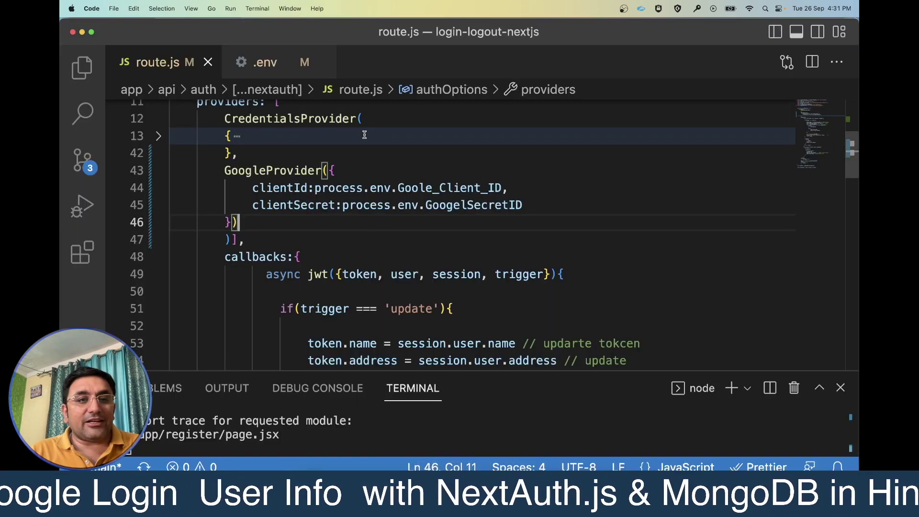
click(263, 63)
click(289, 211)
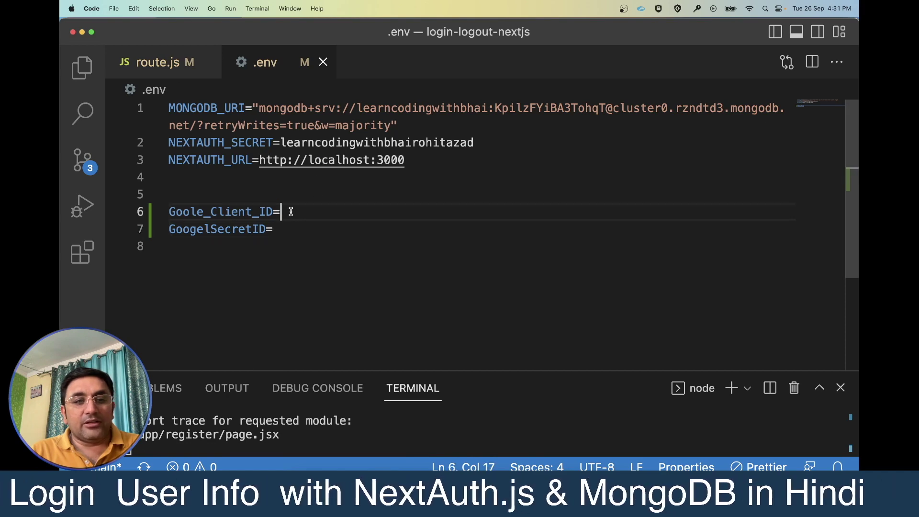
key(super+v)
Copy the OAuth client secret from Chrome into the GoogelSecretID variable in .env and save the file
key(super+Tab)
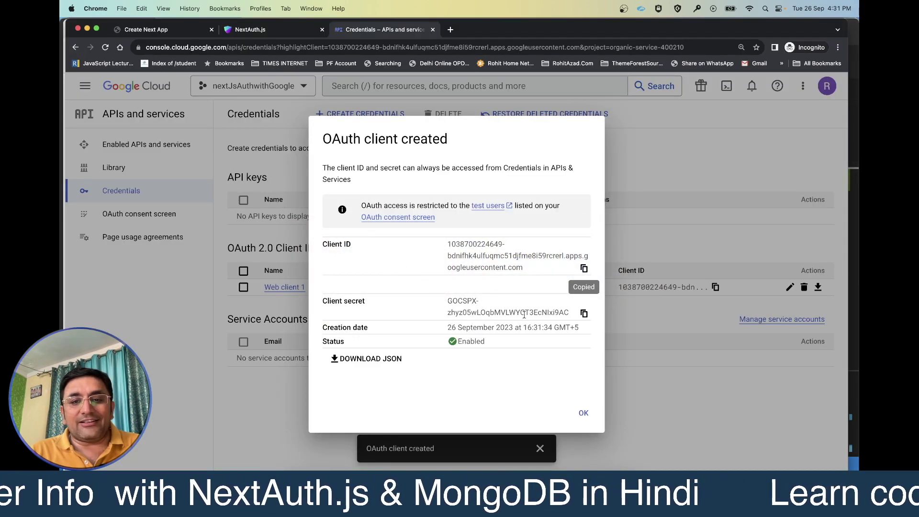
click(584, 313)
key(super+Tab)
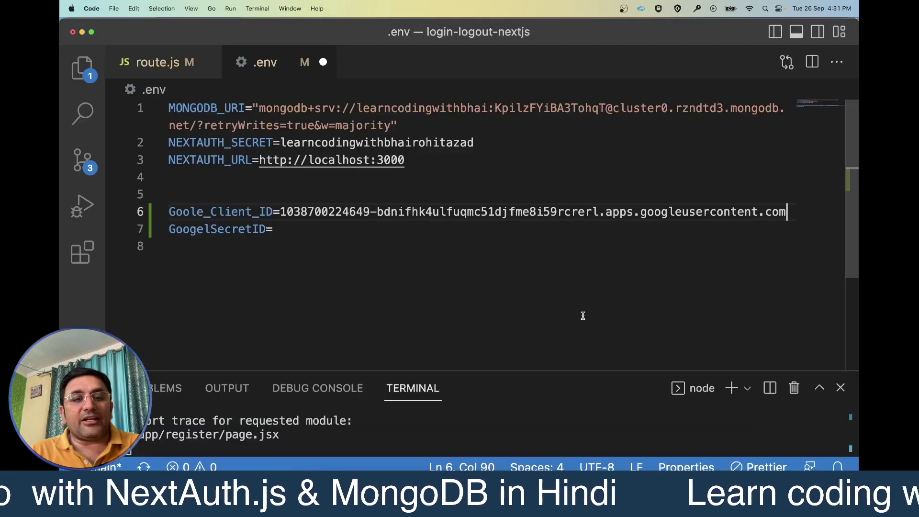
click(277, 229)
key(super+v)
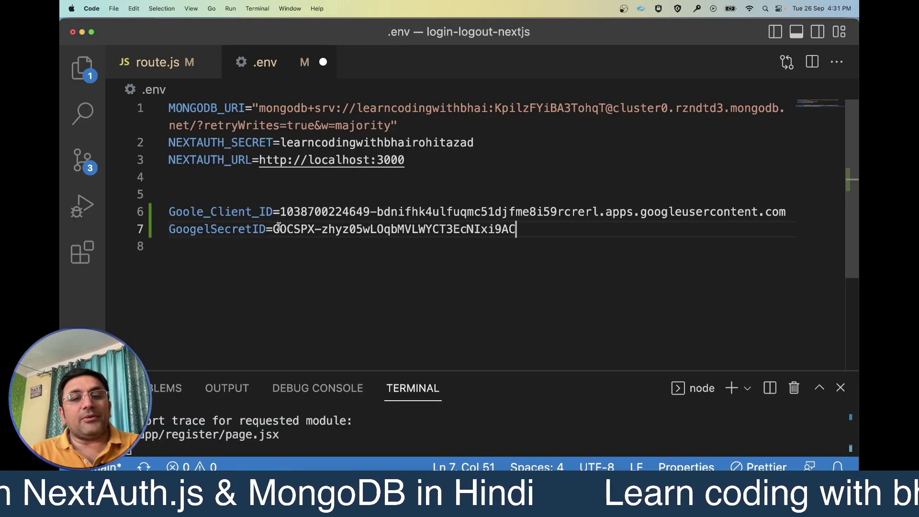
key(super+s)
Dismiss the OAuth client dialog in Chrome and view the app's login page at localhost:3000
key(super+Tab)
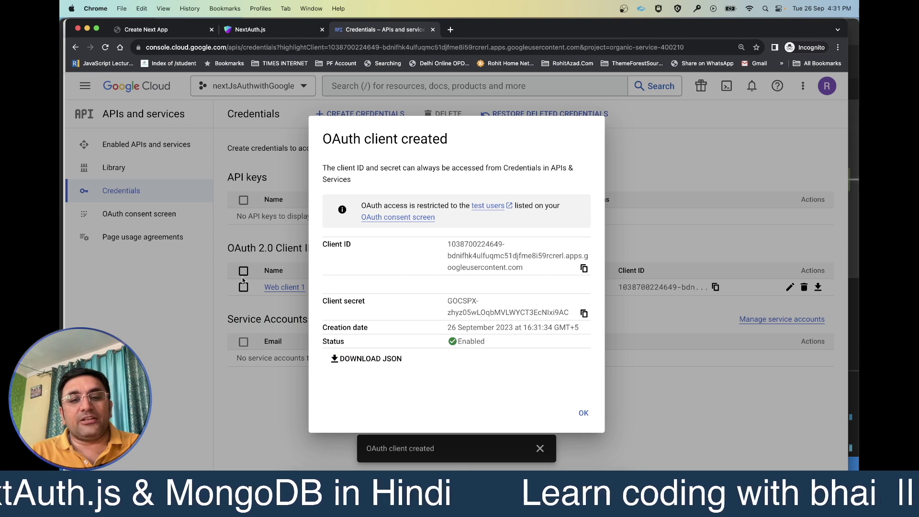
click(583, 413)
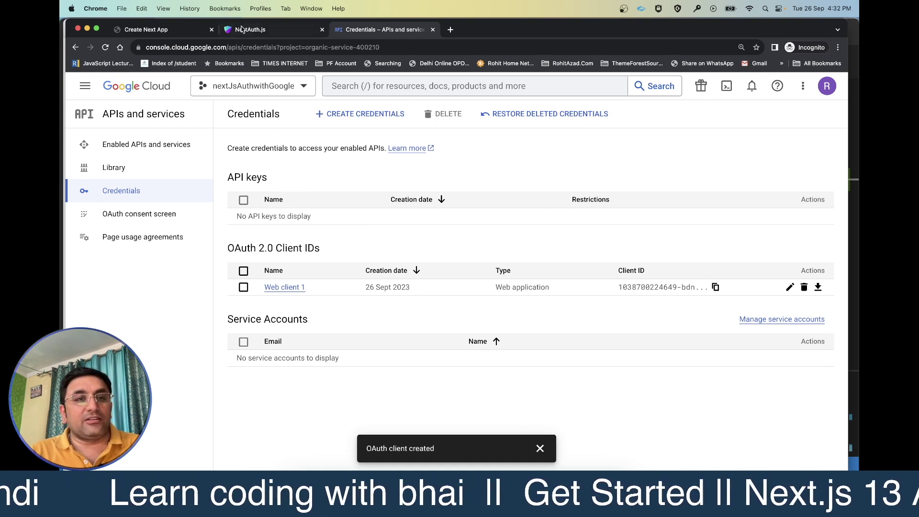
click(175, 31)
click(209, 306)
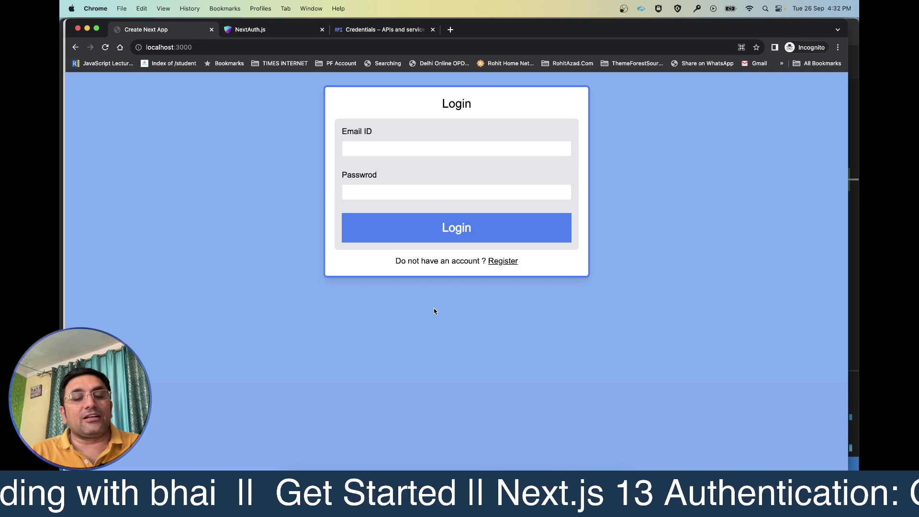
Switch to VS Code, check the GoogleProvider entry in route.js and open index.tsx from the components/Login folder
key(super+Tab)
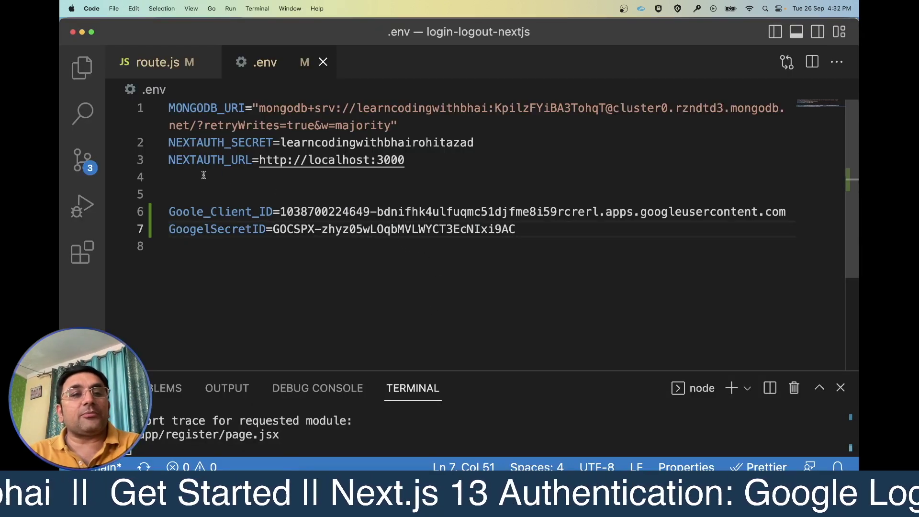
click(168, 62)
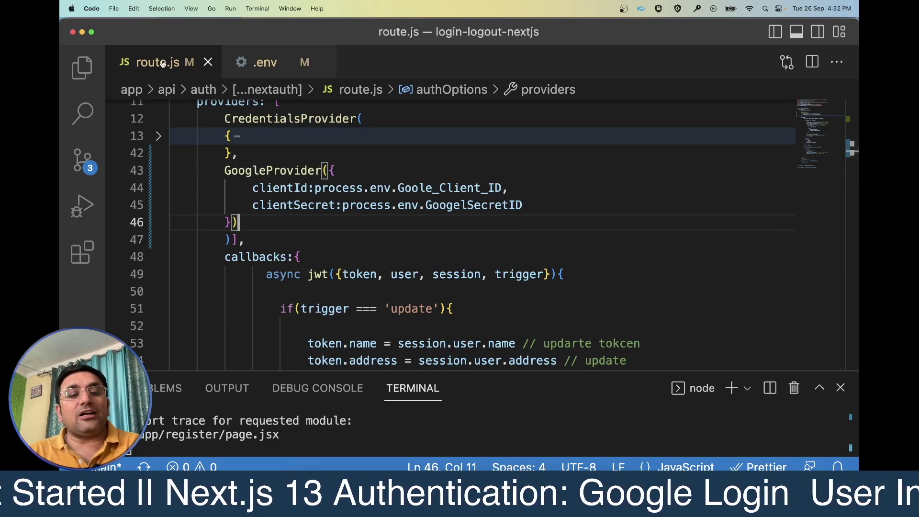
key(super+Tab)
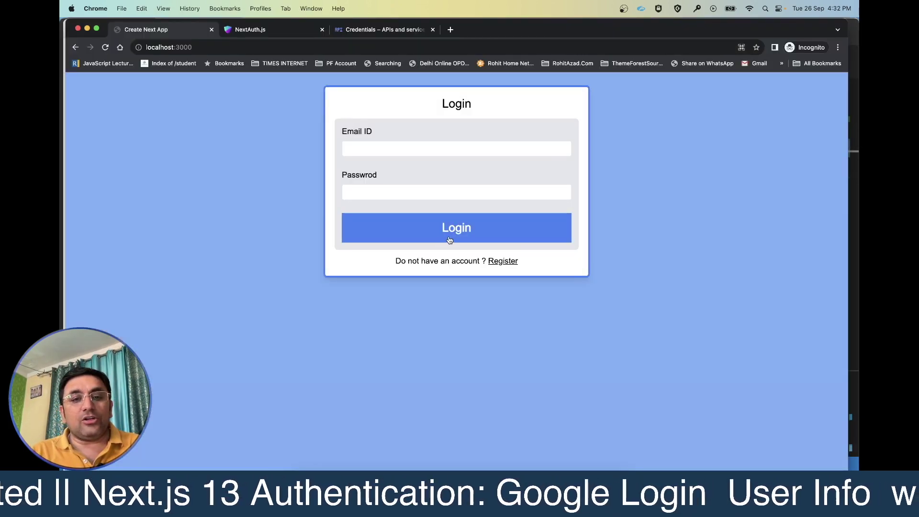
key(super+Tab)
click(82, 67)
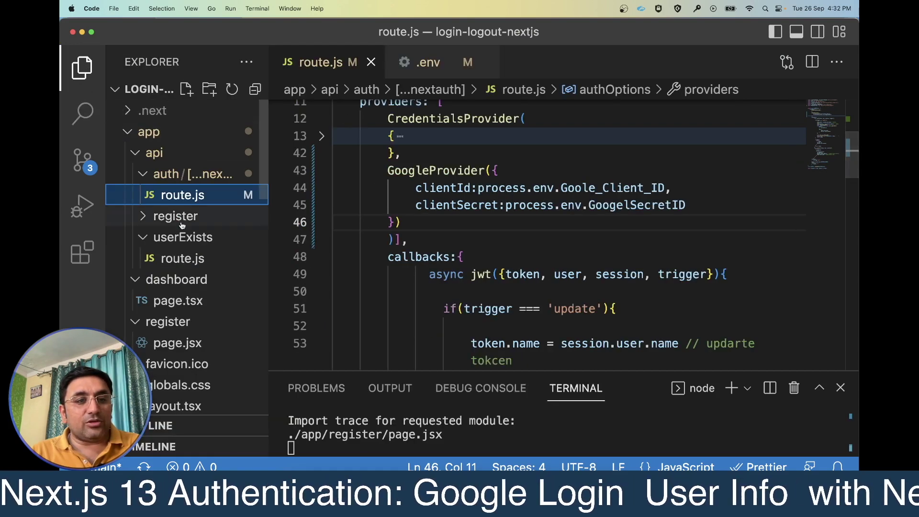
scroll(183, 217, down, 5)
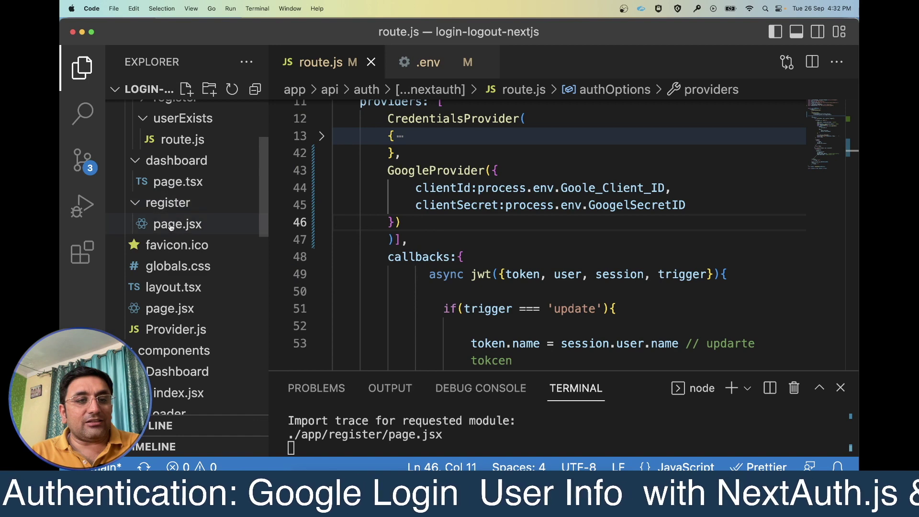
scroll(171, 225, down, 6)
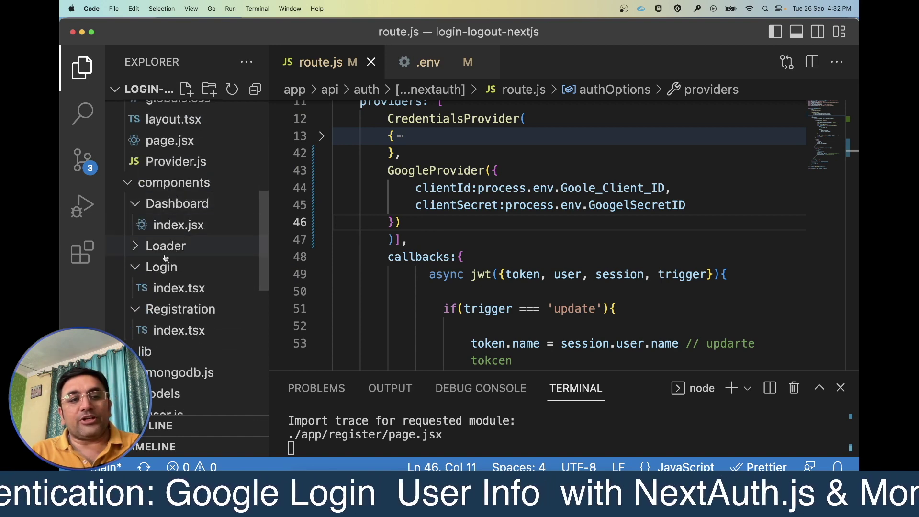
click(181, 290)
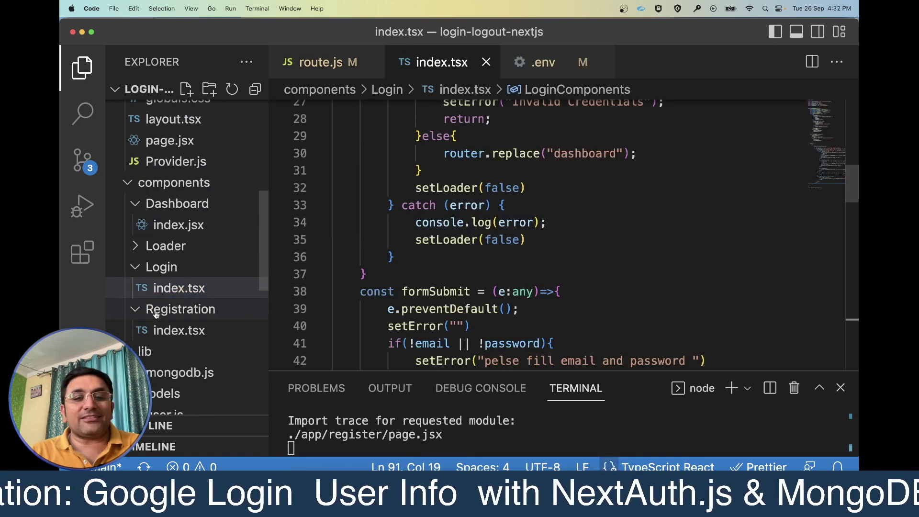
Hide the file explorer and turn on word wrap for the Login component's code
click(532, 239)
scroll(532, 239, down, 10)
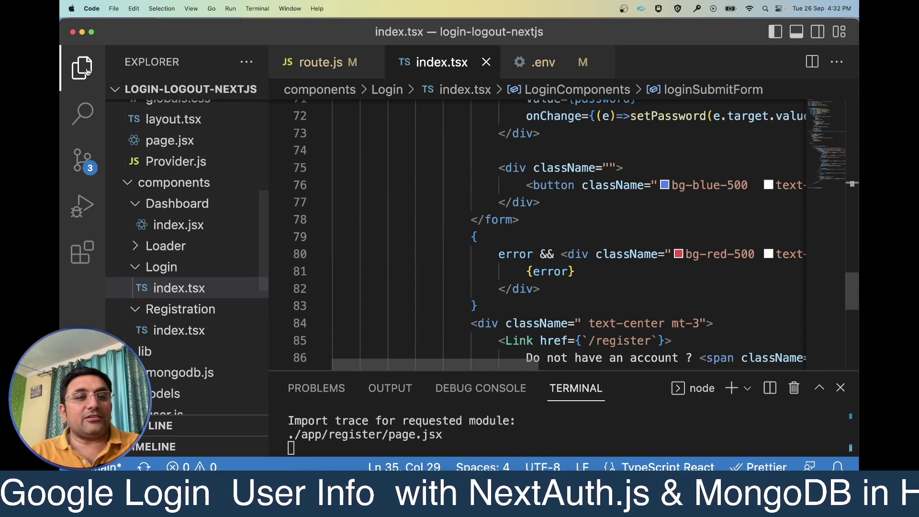
click(82, 70)
click(189, 9)
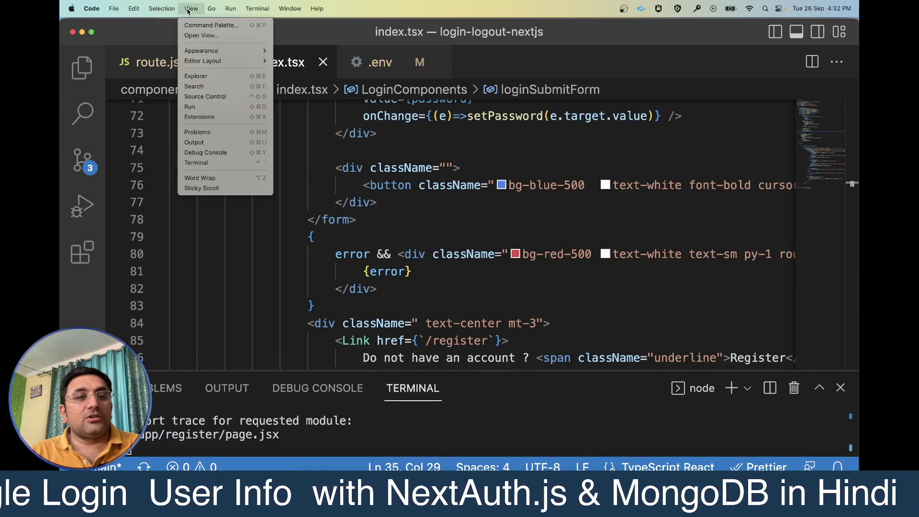
click(205, 179)
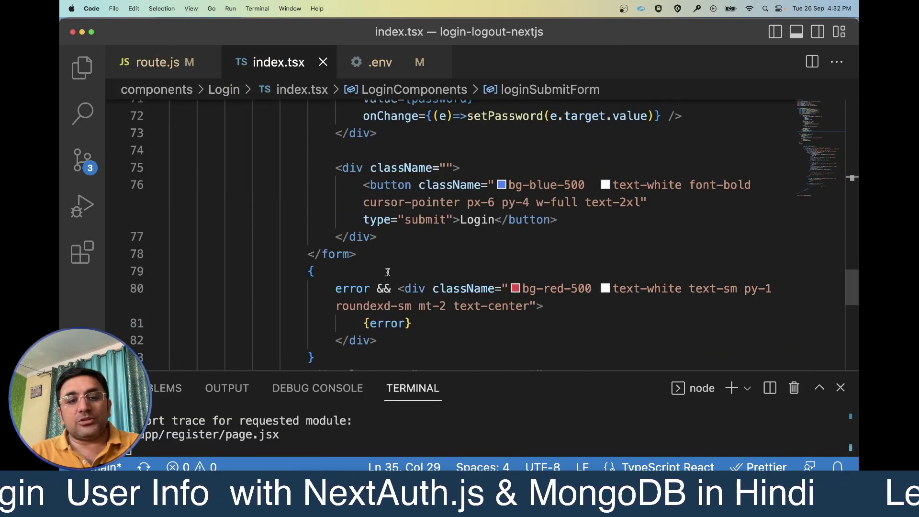
Examine the register link's markup in the Login component and compare it with the login page in Chrome
scroll(371, 264, down, 5)
scroll(371, 265, up, 1)
click(348, 157)
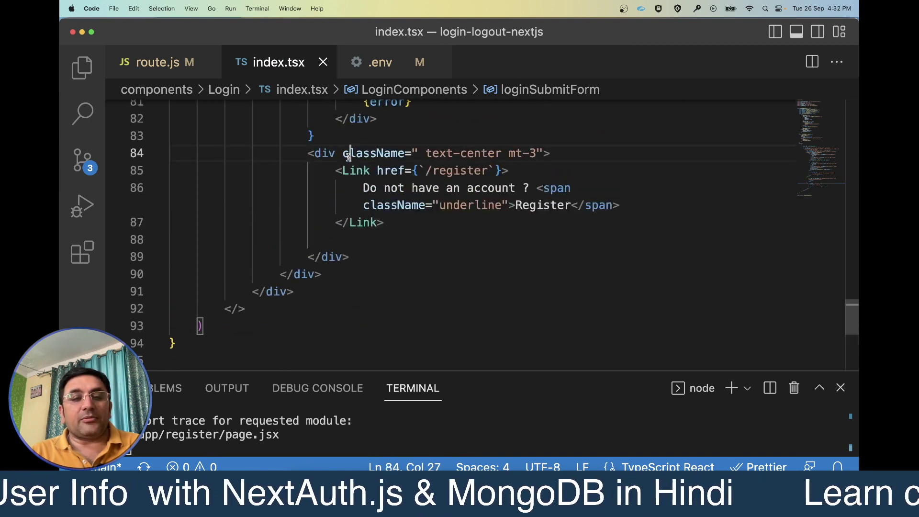
scroll(349, 157, up, 2)
click(322, 209)
key(super+Tab)
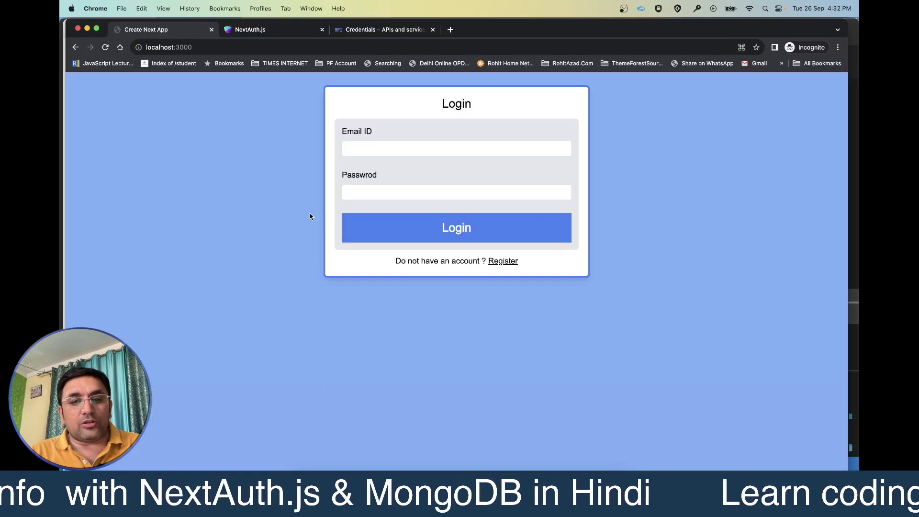
key(super+Tab)
Add a new div with an empty className and the text OR directly after the register link's closing div
scroll(360, 287, down, 4)
click(342, 219)
click(359, 219)
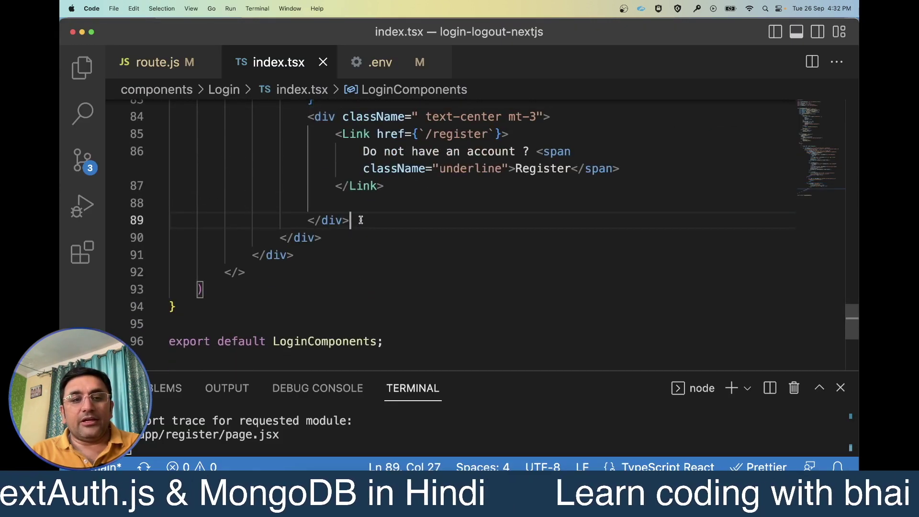
key(Return)
text(<div cla)
key(Return)
text(">)
key(Return)
text(OR)
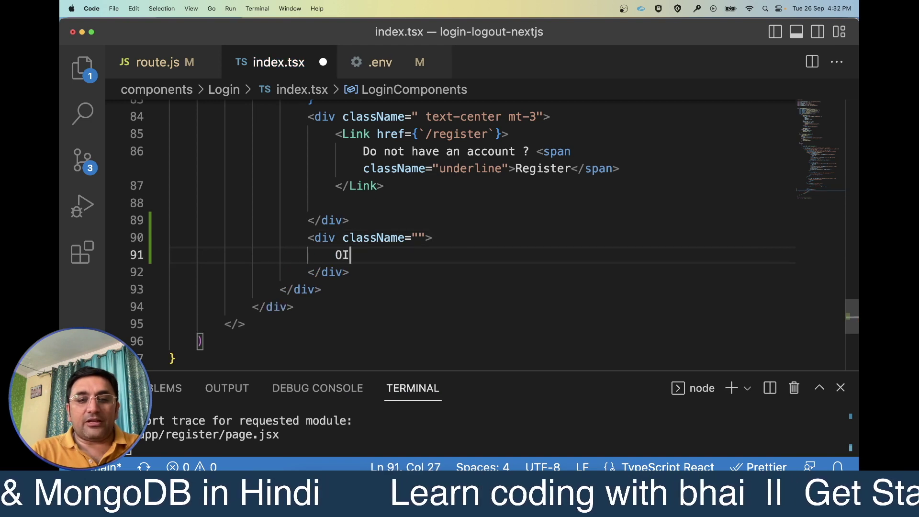
Give the OR div the classes text-center and font-bold
click(416, 238)
text(text-)
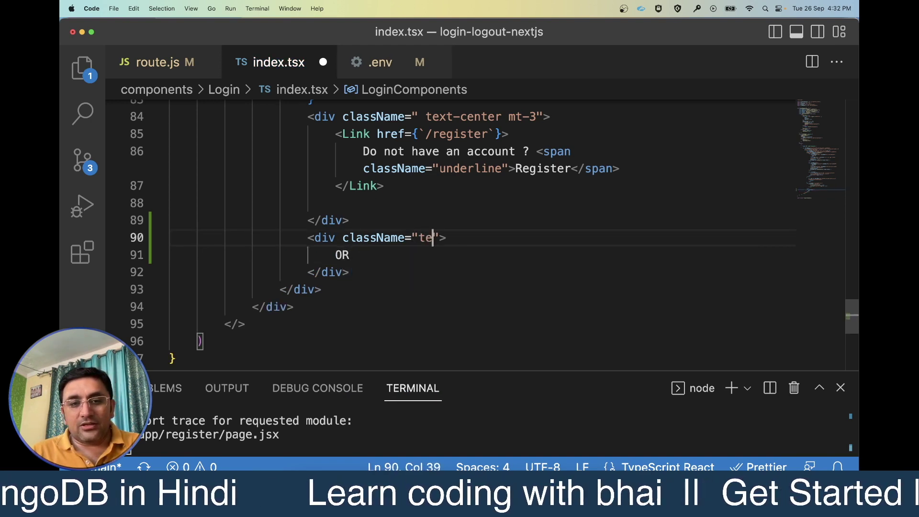
text(centre)
key(BackSpace)
key(BackSpace)
key(BackSpace)
text(ter font-bol)
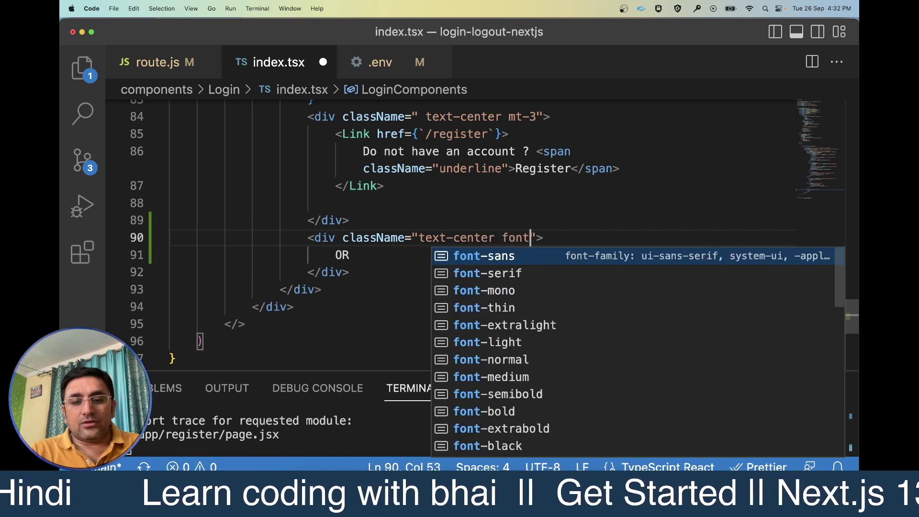